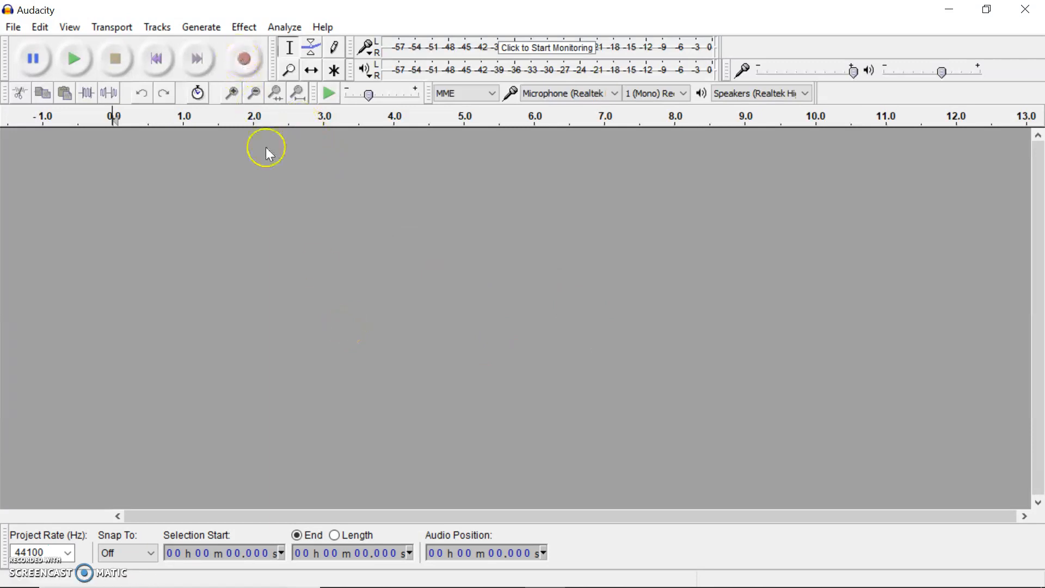
- Record a mono voice track about 9.6 seconds long
left_click(252, 59)
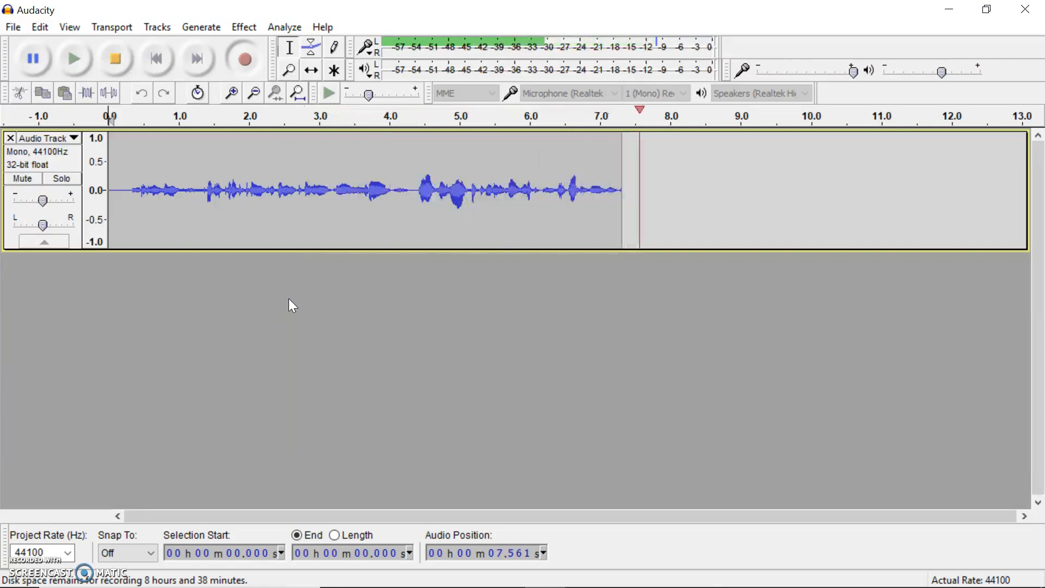
left_click(113, 61)
- Jump the playback cursor to the end of the recording and back to its start
left_click(157, 60)
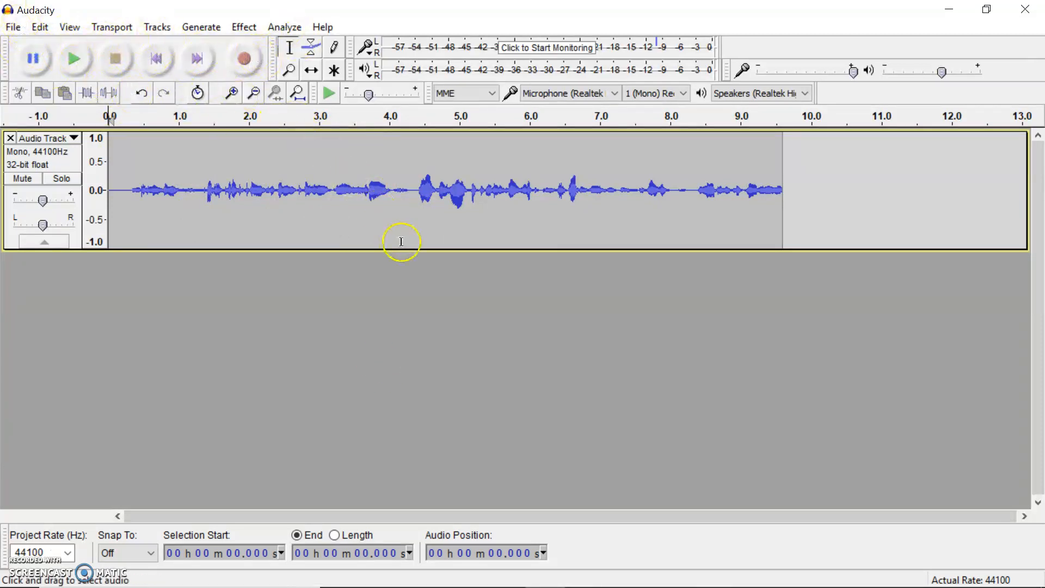
left_click(208, 64)
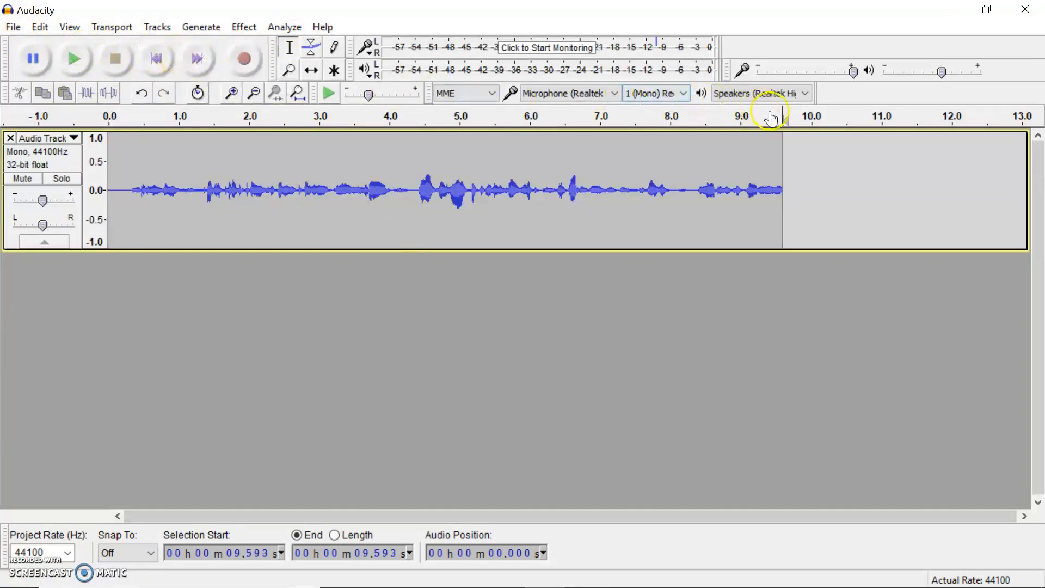
left_click(166, 61)
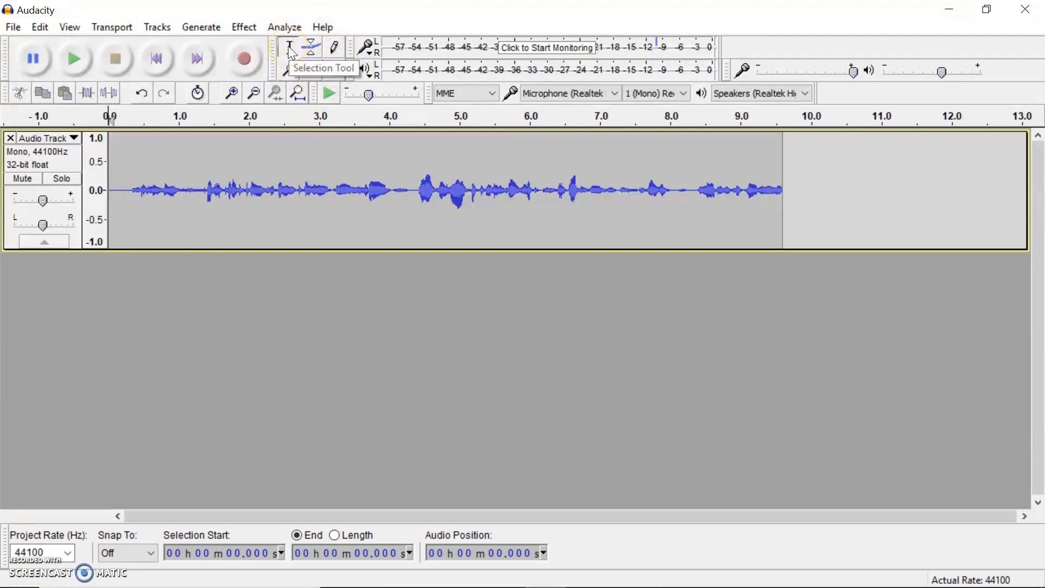
- Play the recording from about 1.5 seconds using the timeline, and stop playback
left_click(214, 117)
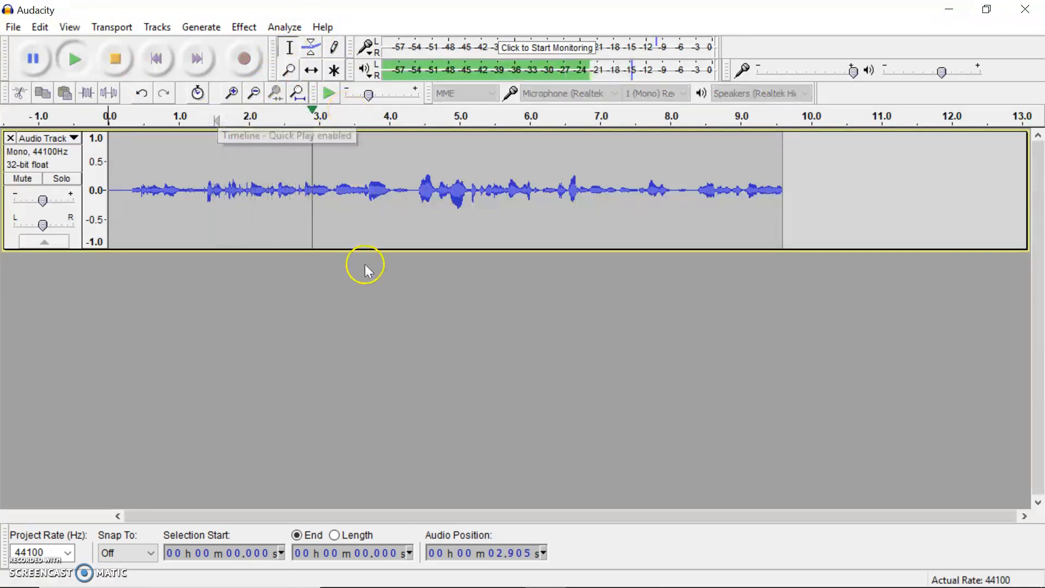
left_click(115, 61)
left_click(373, 351)
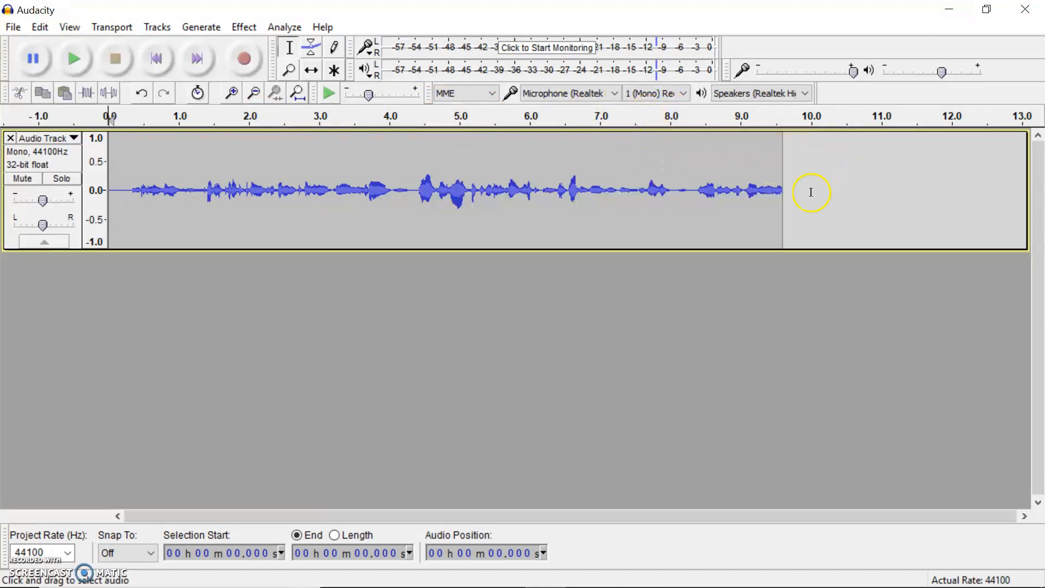
- Fade out the track with the Envelope tool from about 7.5 seconds to the end of the clip
left_click(312, 48)
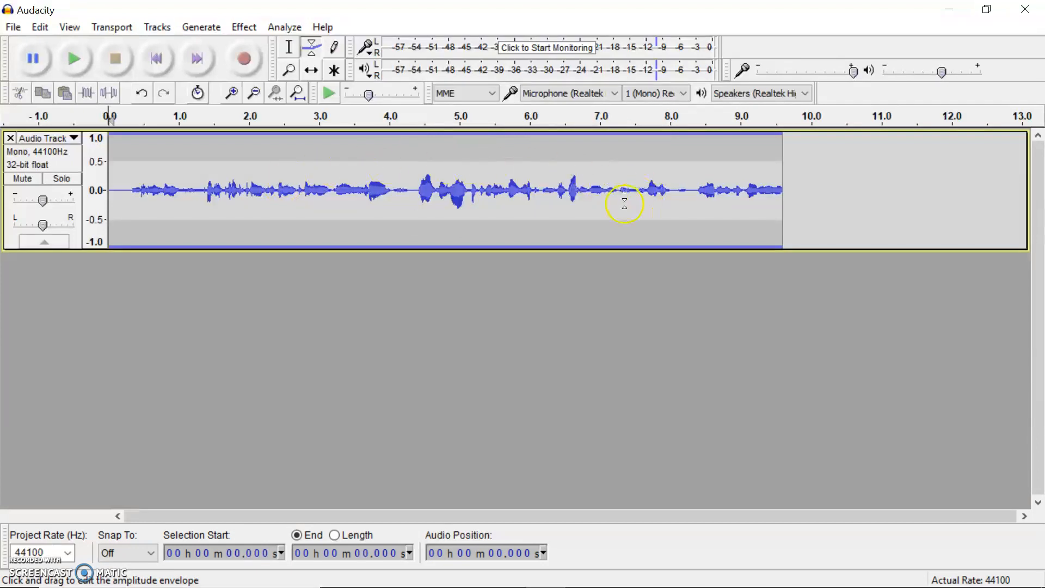
left_click(637, 134)
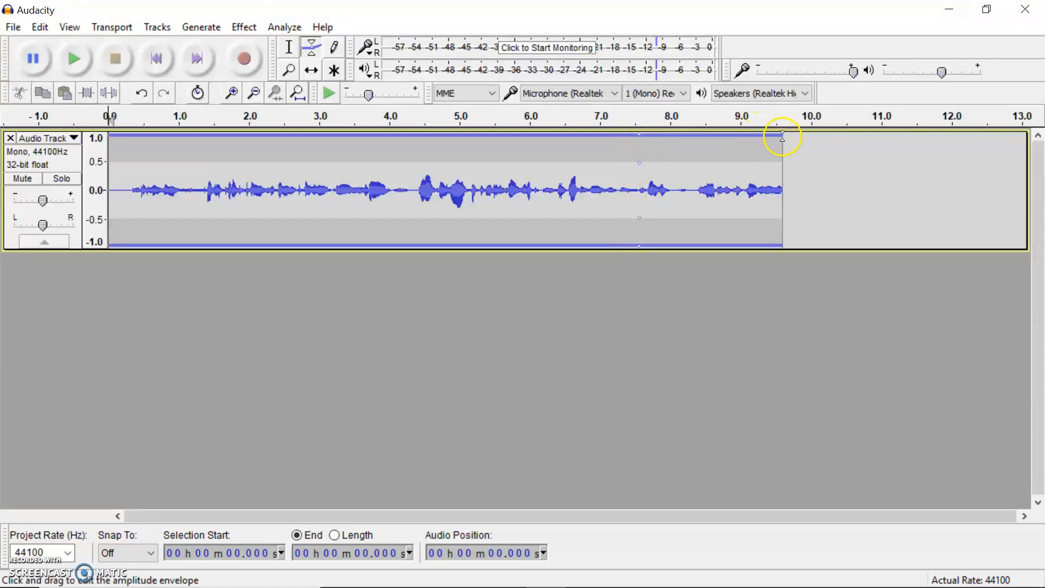
left_click_drag(779, 137, 782, 187)
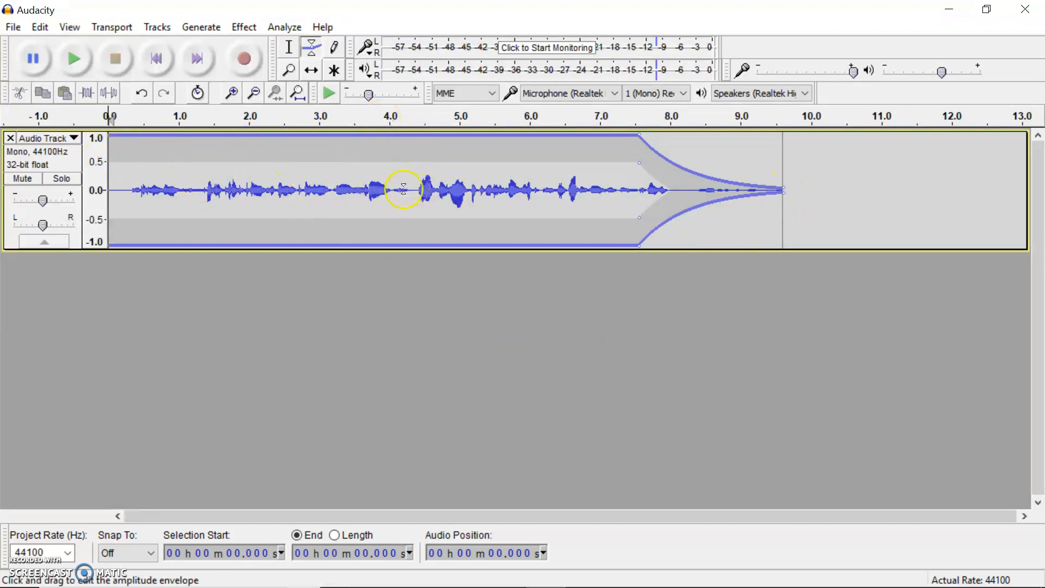
- Undo the envelope fade-out at the end of the track
left_click(143, 97)
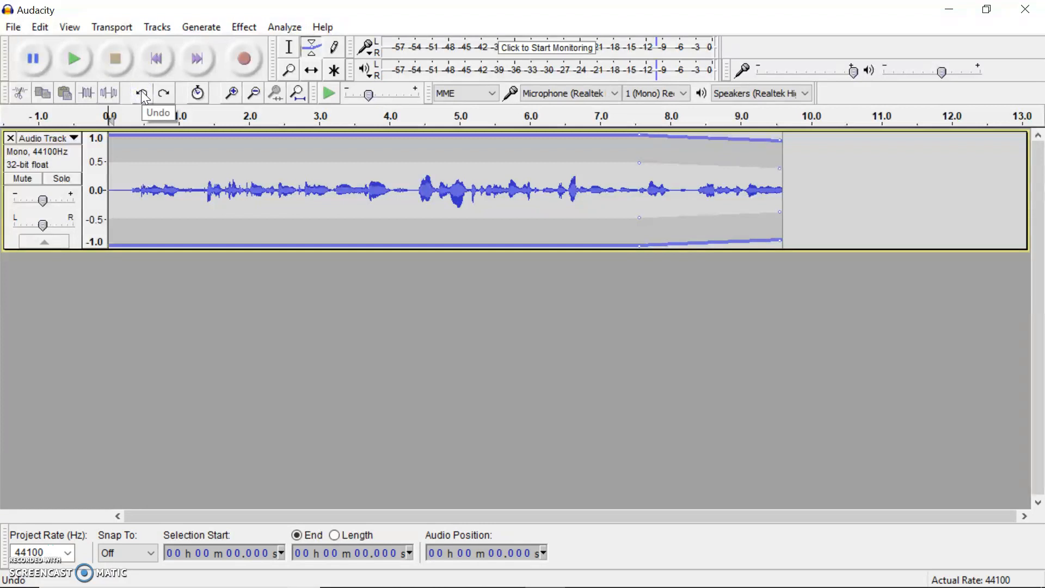
left_click(144, 97)
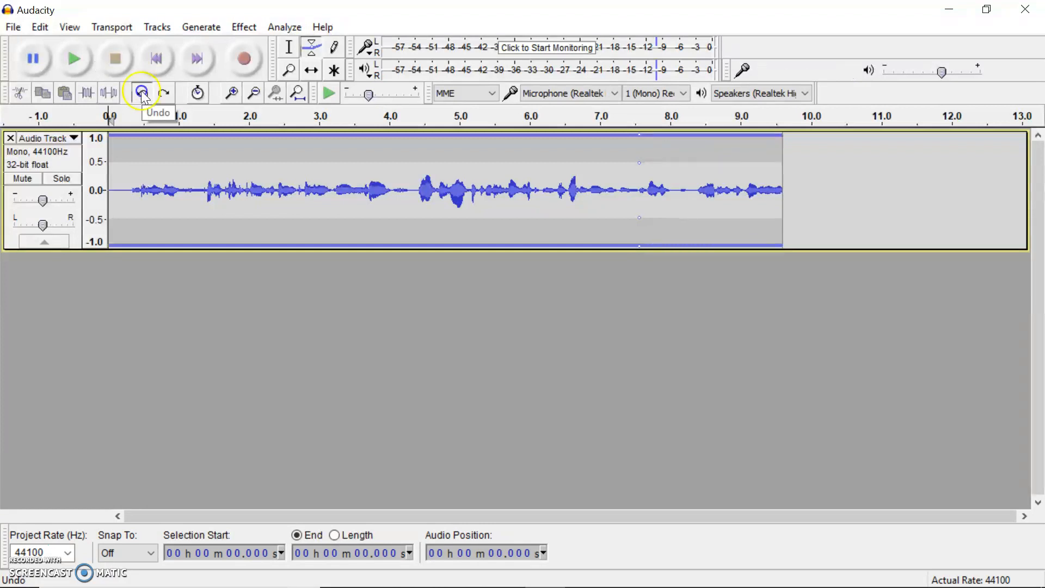
left_click(168, 96)
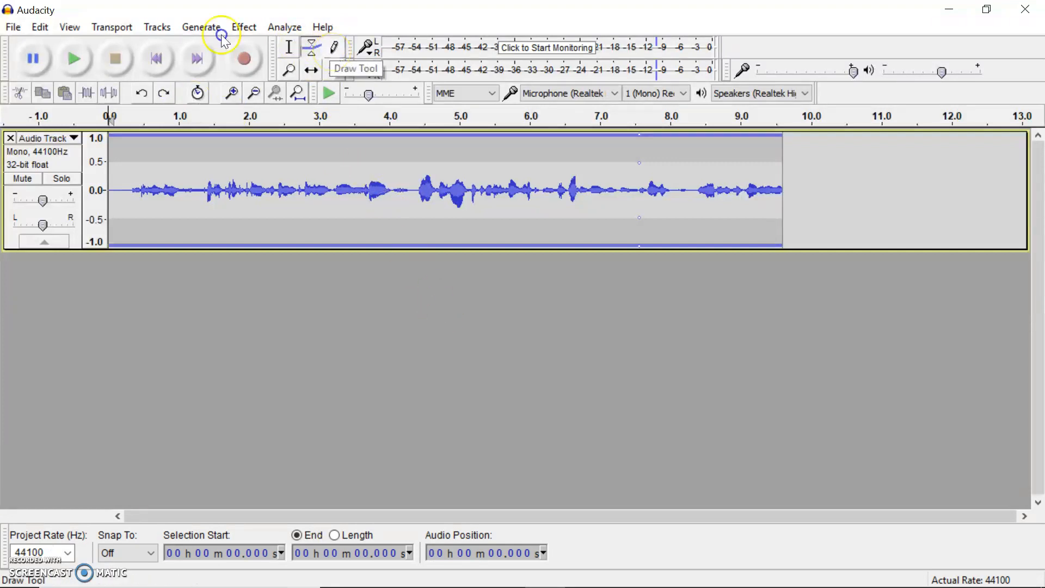
- Try to edit the waveform with the Draw tool and dismiss the message
left_click(333, 51)
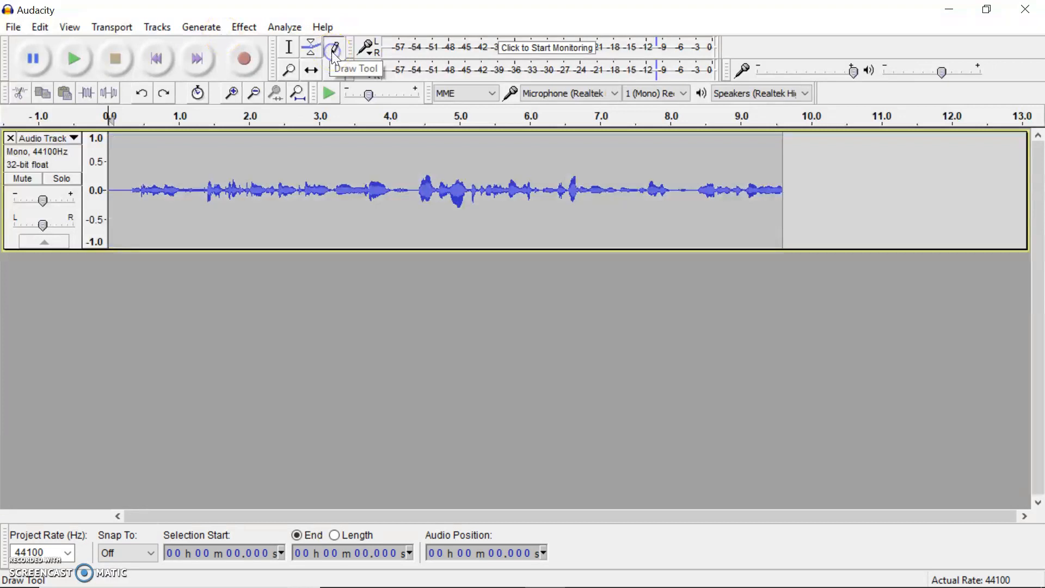
left_click(362, 145)
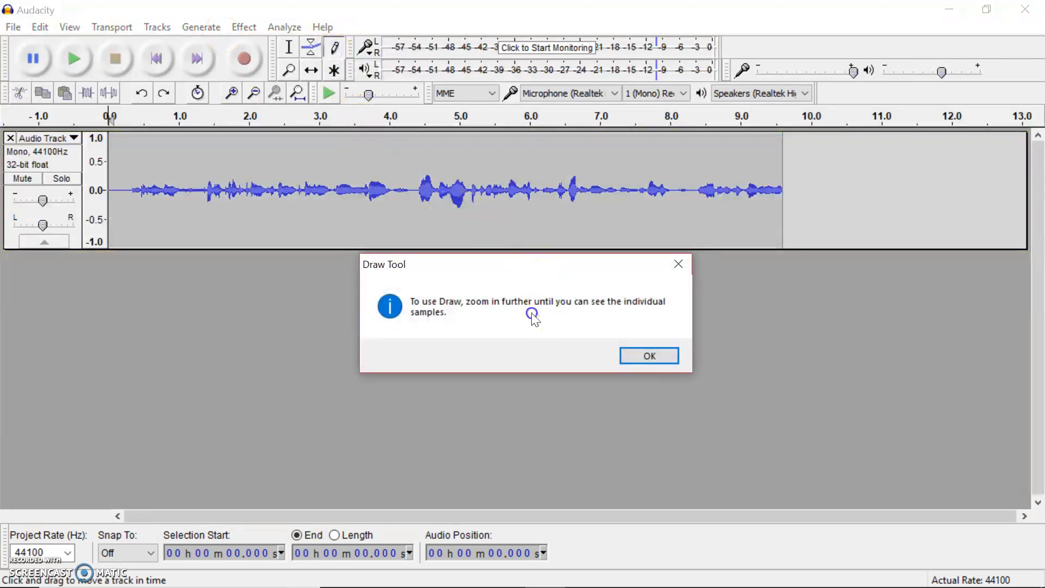
left_click(652, 357)
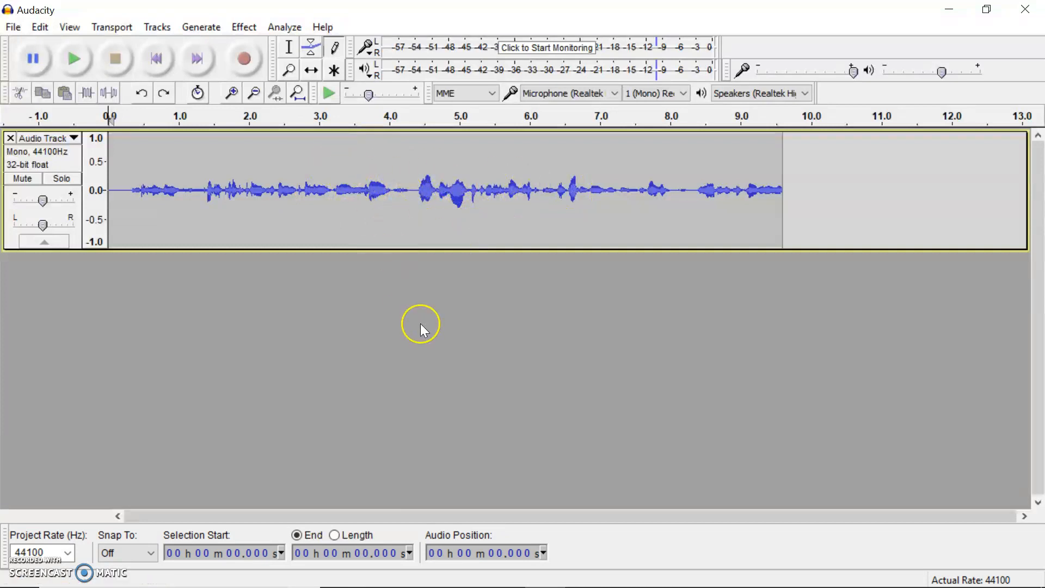
- Magnify the waveform around 3.5 seconds with the Zoom tool to examine its detail
left_click(290, 70)
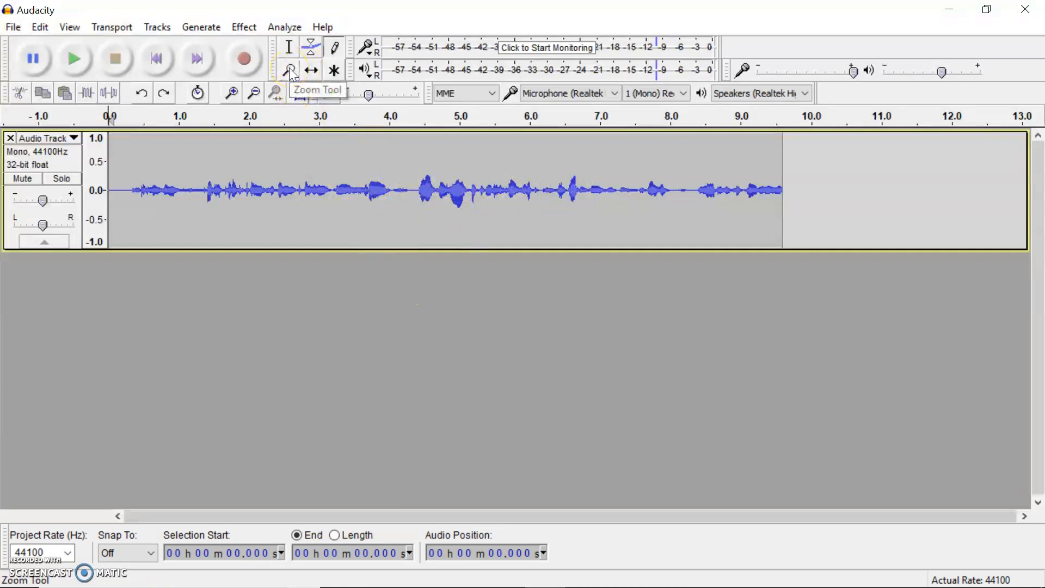
left_click(343, 202)
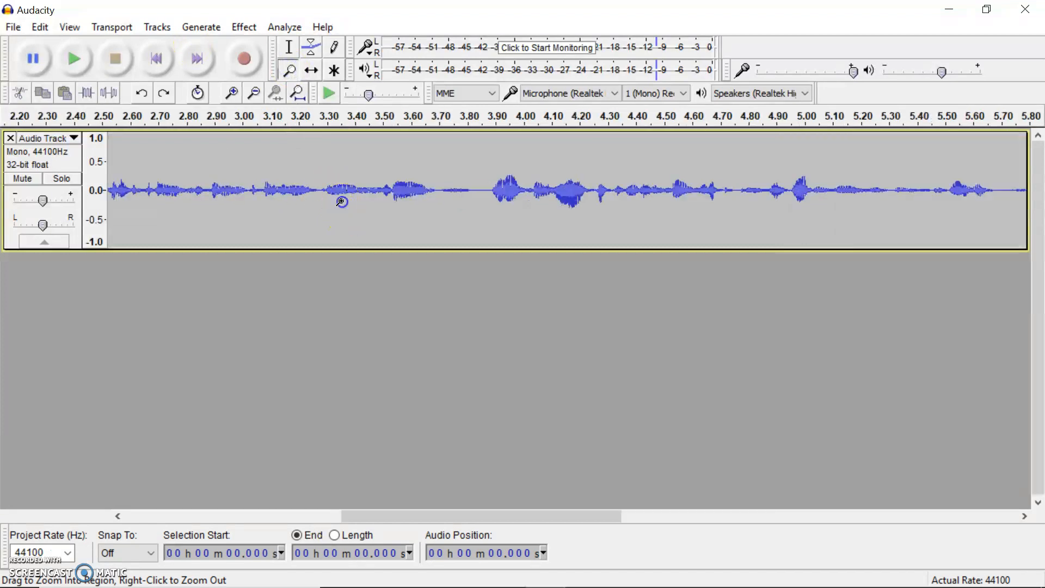
left_click(342, 202)
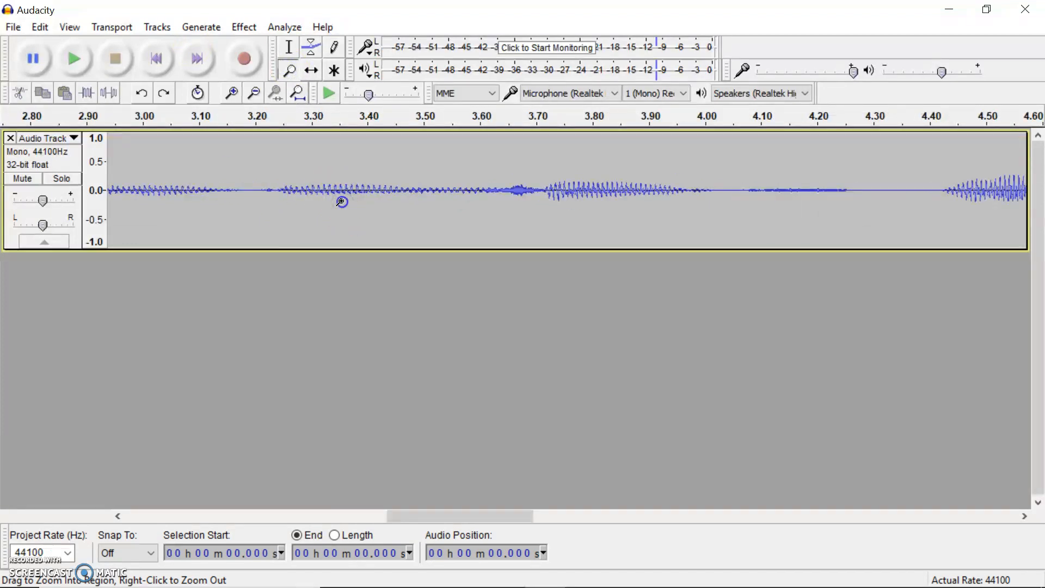
left_click(342, 202)
left_click_drag(326, 193, 557, 190)
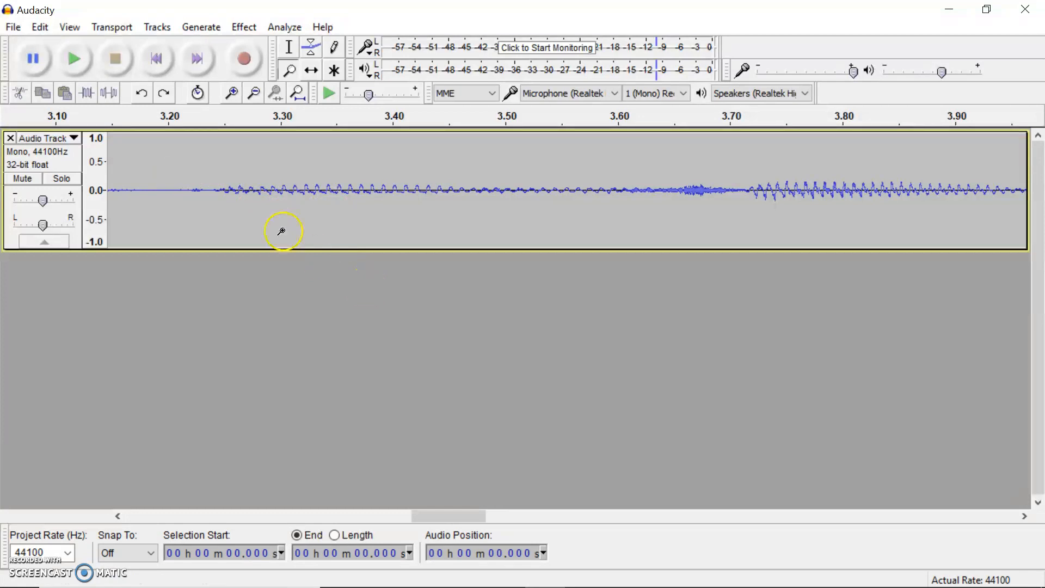
- Zoom out to view the whole clip, and zoom back in to view roughly its first 6.5 seconds
left_click(259, 94)
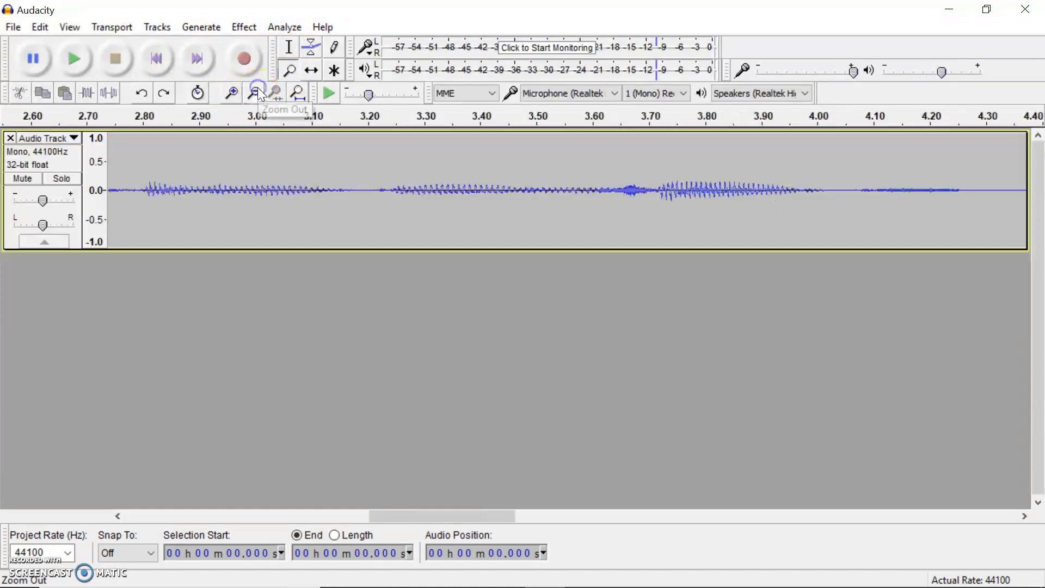
left_click(261, 95)
left_click(261, 94)
left_click(261, 95)
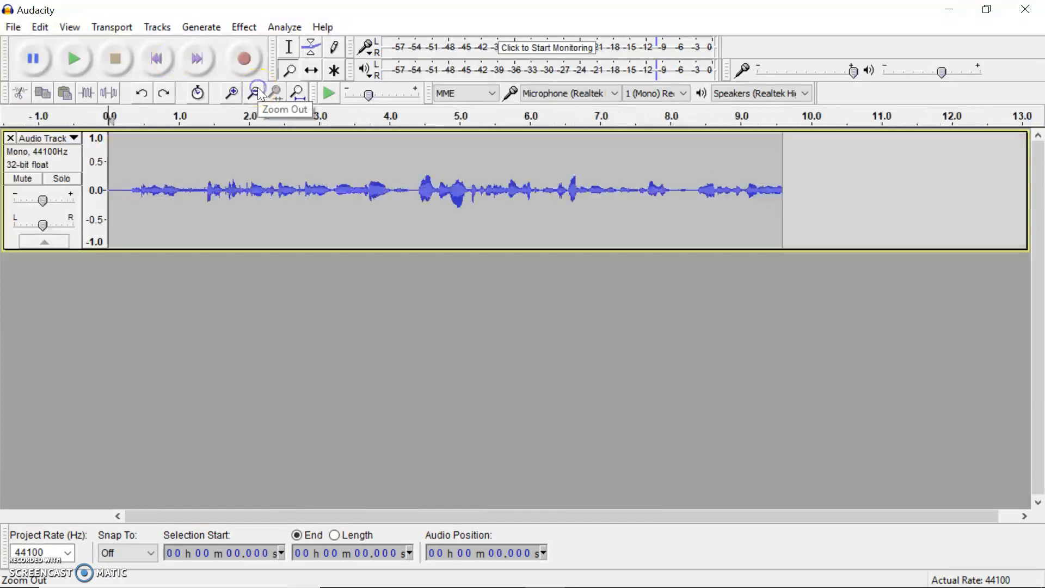
left_click(261, 95)
left_click(261, 94)
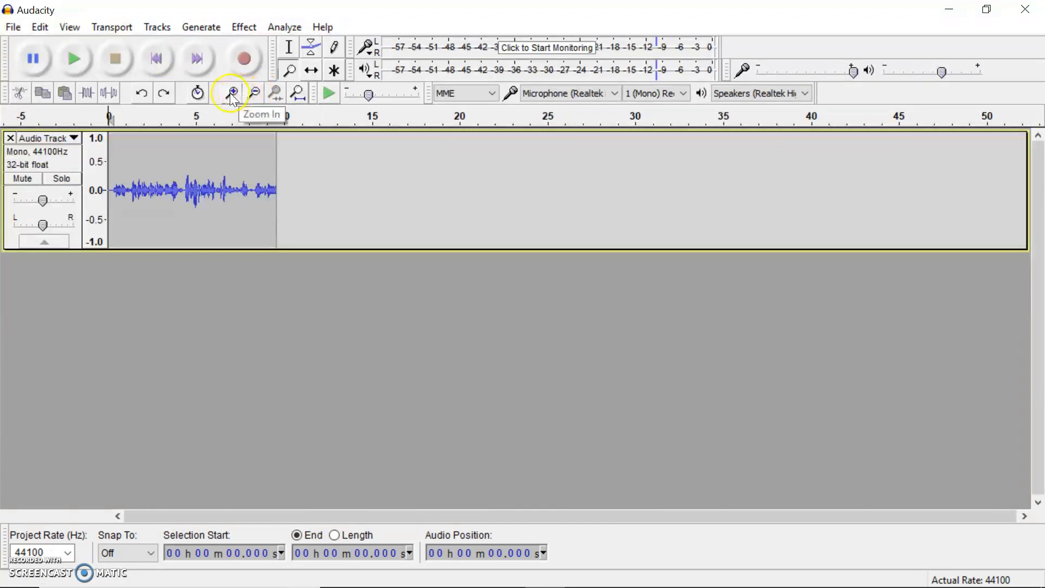
left_click(232, 98)
left_click(231, 98)
left_click(232, 95)
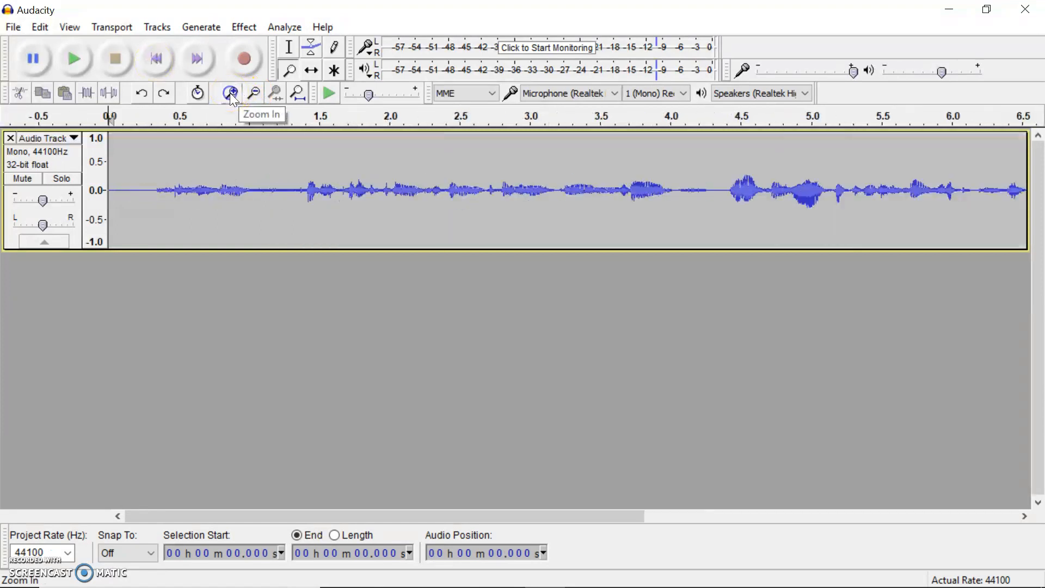
- Choose the Time Shift tool and record a second voice track about 5 seconds long
left_click(311, 70)
mouse_move(320, 162)
left_mouse_down()
mouse_move(520, 164)
mouse_move(321, 173)
left_mouse_up()
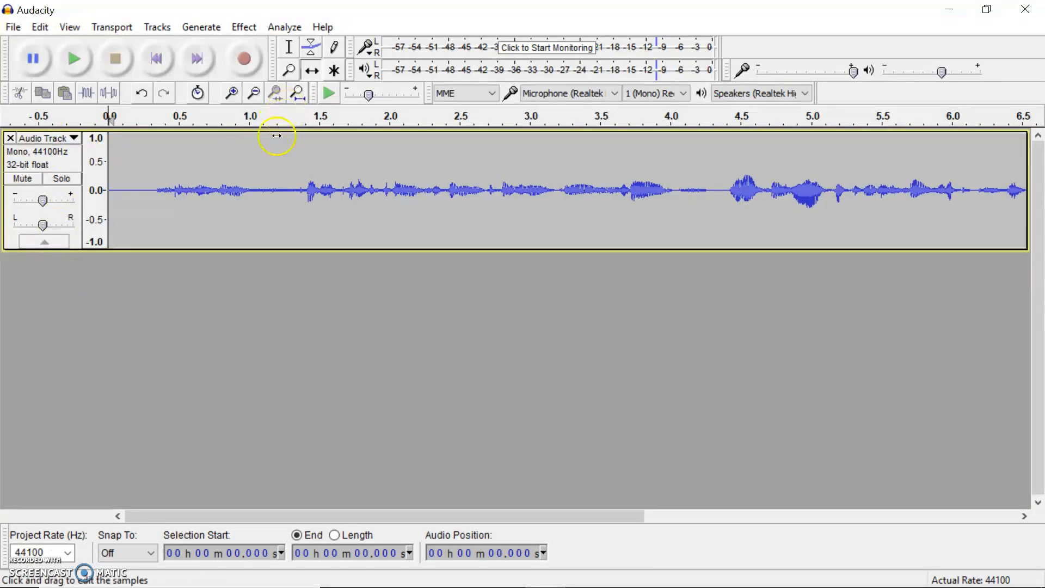
left_click(245, 67)
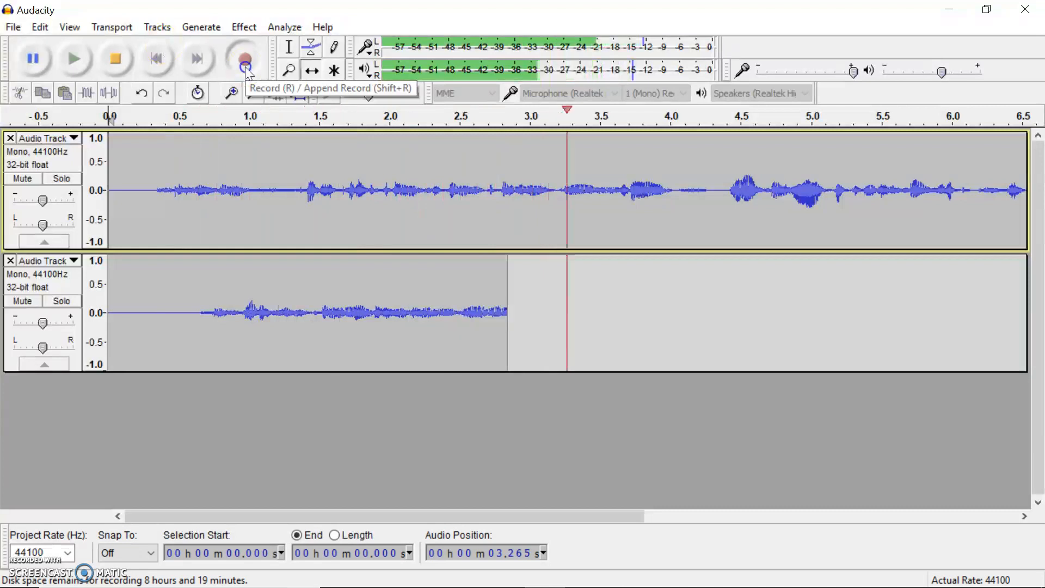
left_click(119, 65)
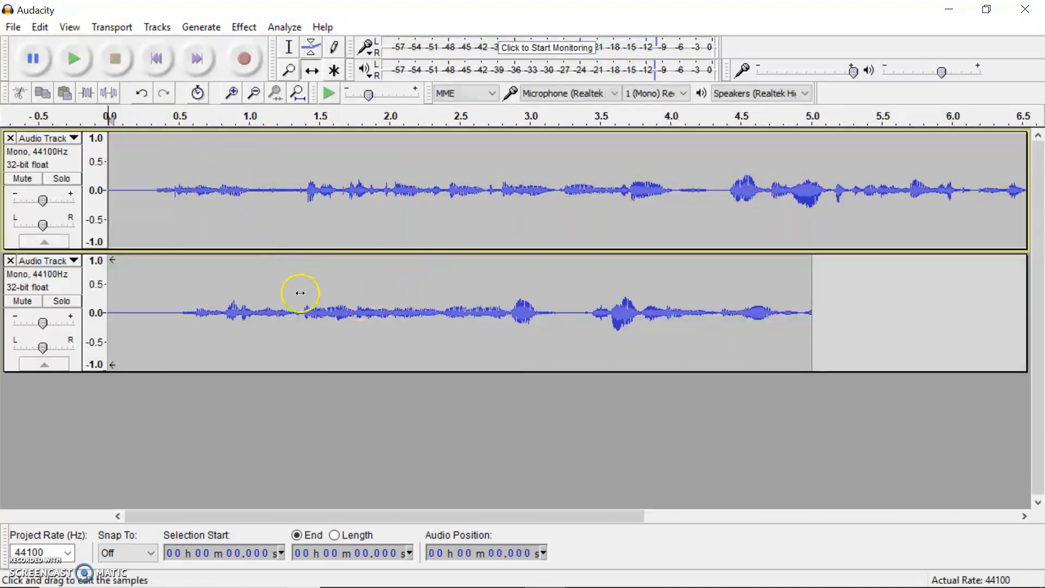
- Shift the second track's clip along the timeline so it starts at about 3.7 seconds
left_click_drag(300, 294, 650, 277)
left_click_drag(518, 283, 686, 282)
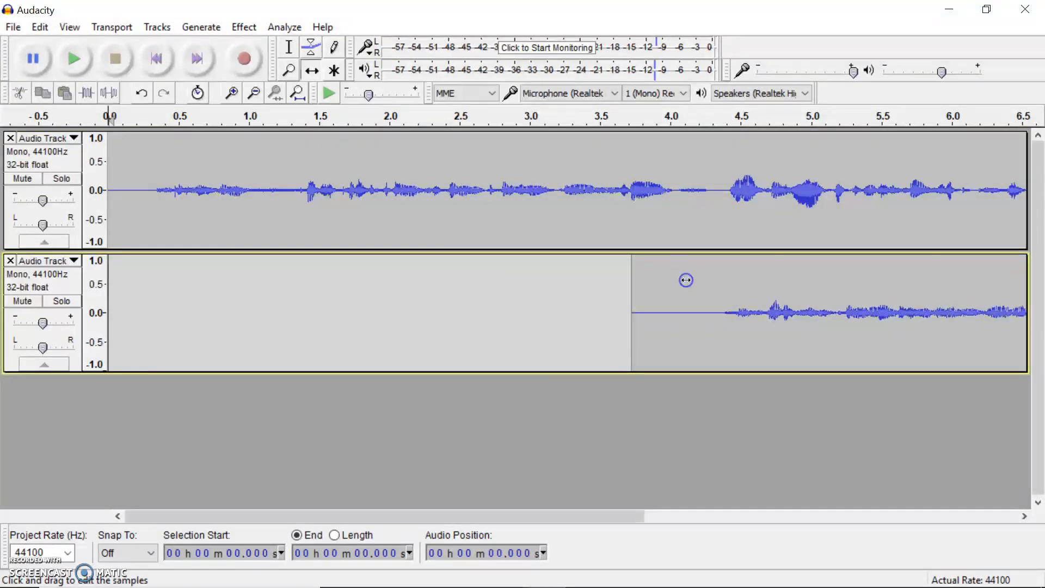
- Shift the second track's clip to start where the first track's clip ends, at about 9.6 seconds
left_click(231, 95)
left_click(227, 94)
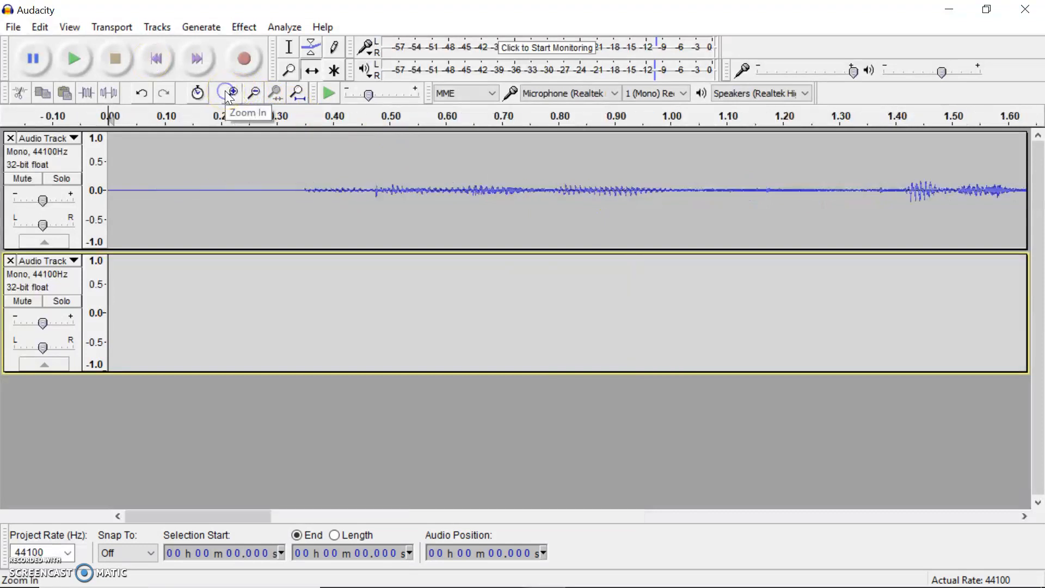
left_click(227, 95)
left_click(260, 94)
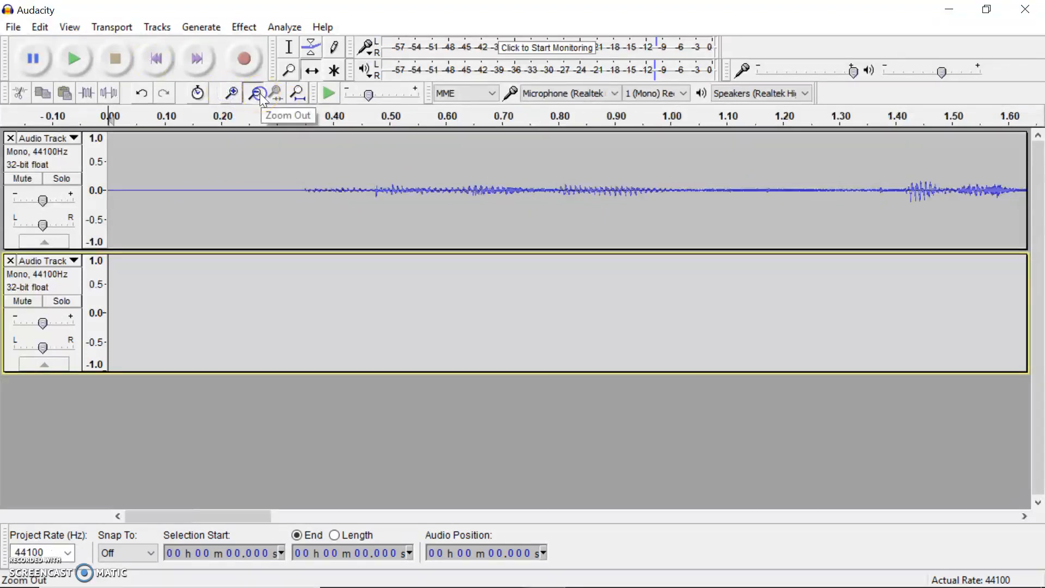
left_click(259, 93)
left_click(260, 93)
left_click(259, 94)
left_click(260, 94)
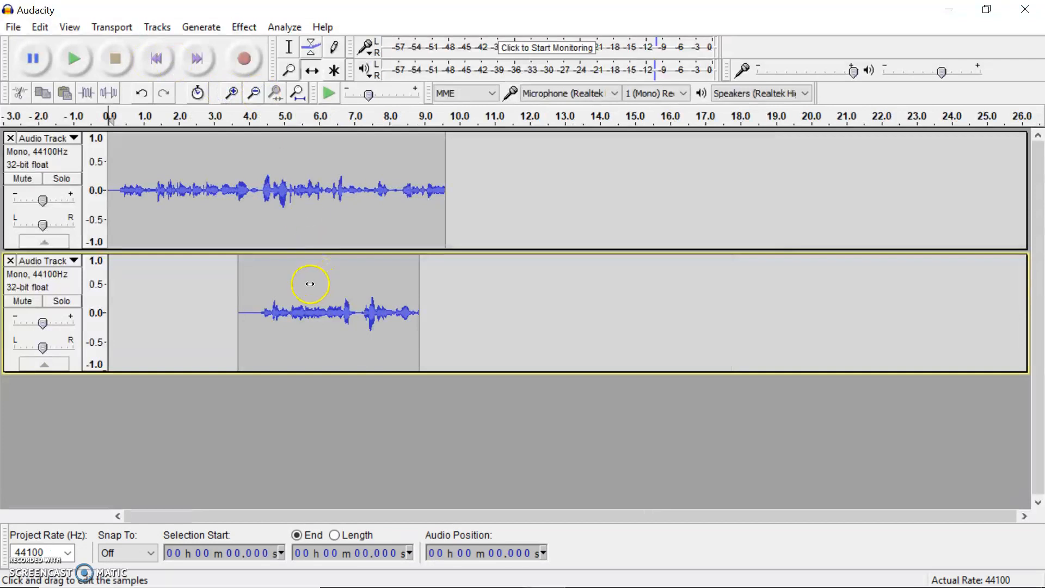
left_click_drag(298, 283, 476, 275)
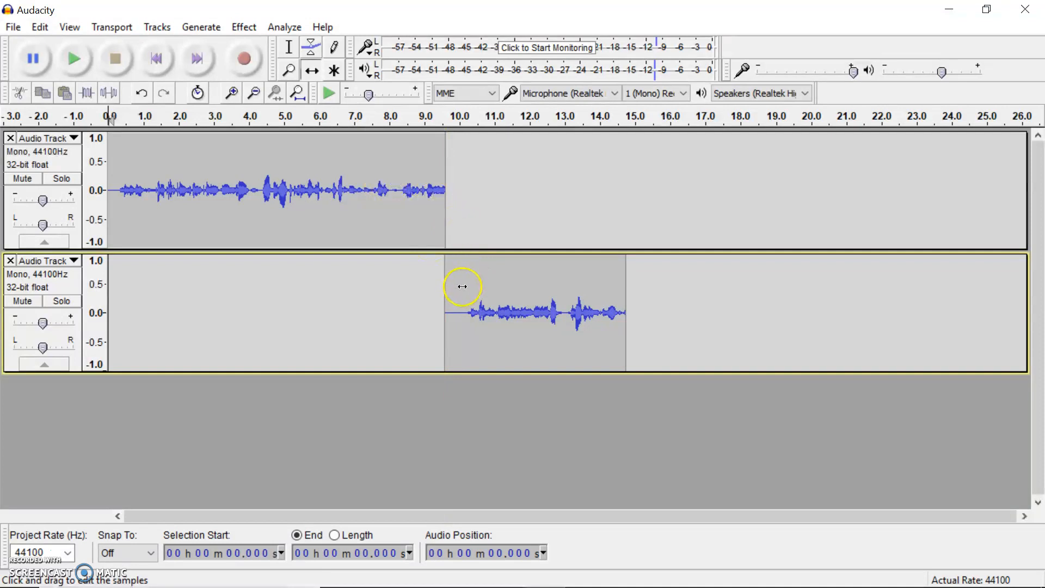
left_click(462, 287)
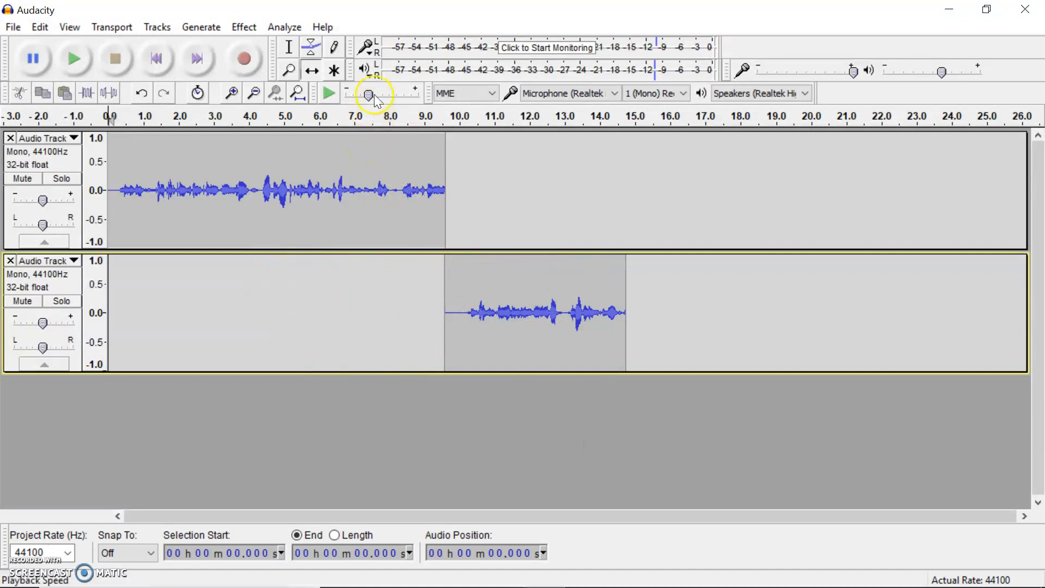
- Activate Multi-Tool Mode and select the second track's audio from about 11.05 to 12.93 seconds
left_click(334, 72)
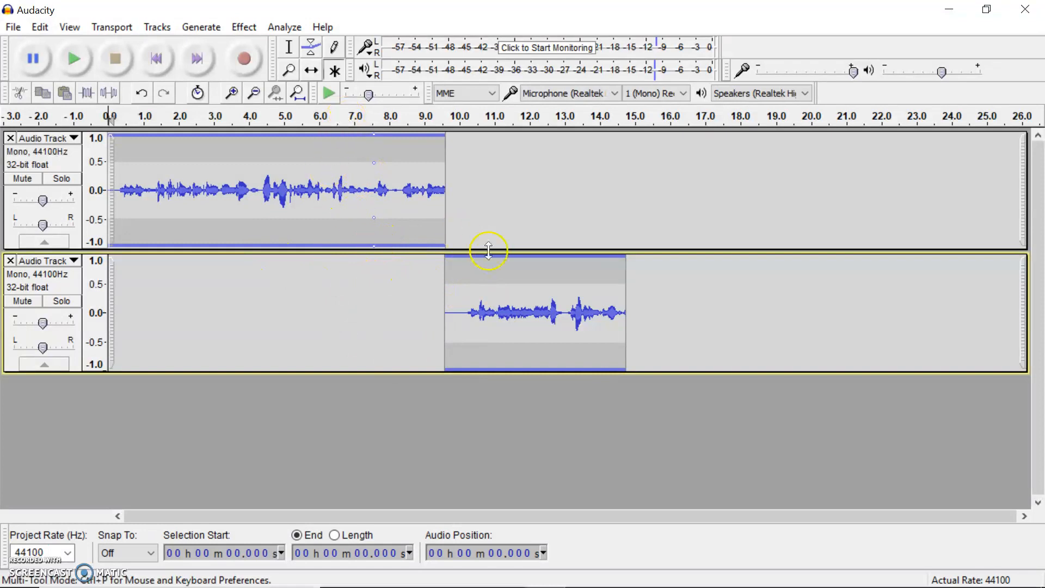
left_click_drag(497, 312, 562, 312)
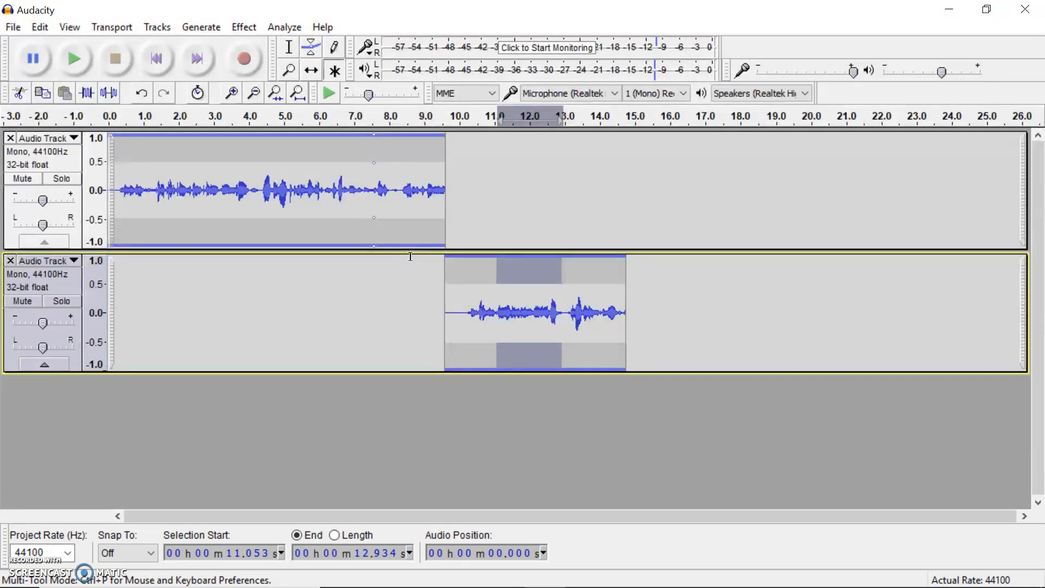
left_click(334, 71)
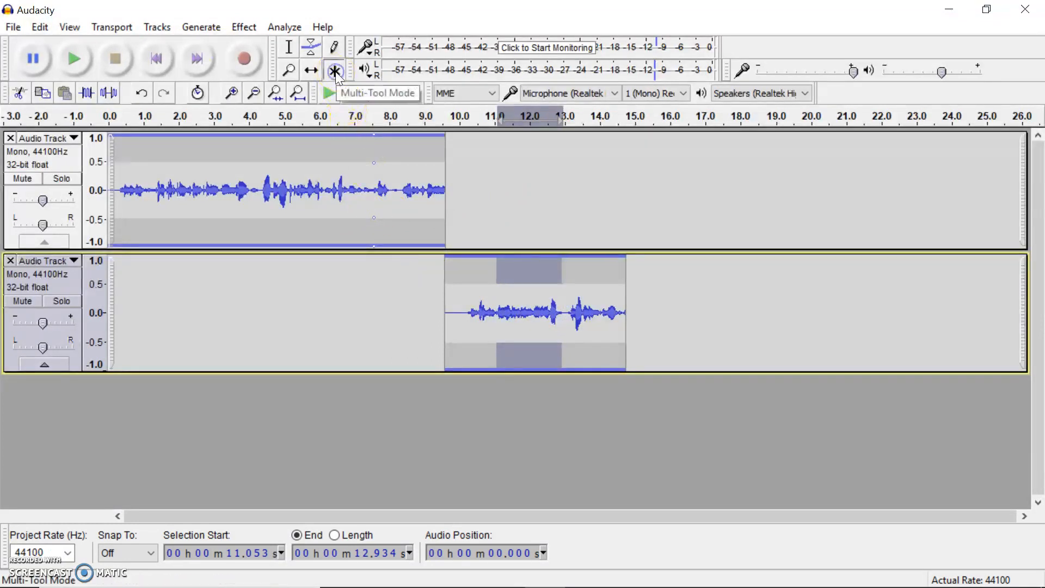
- Leave Multi-Tool Mode and make the Selection tool active for editing the tracks
left_click(289, 48)
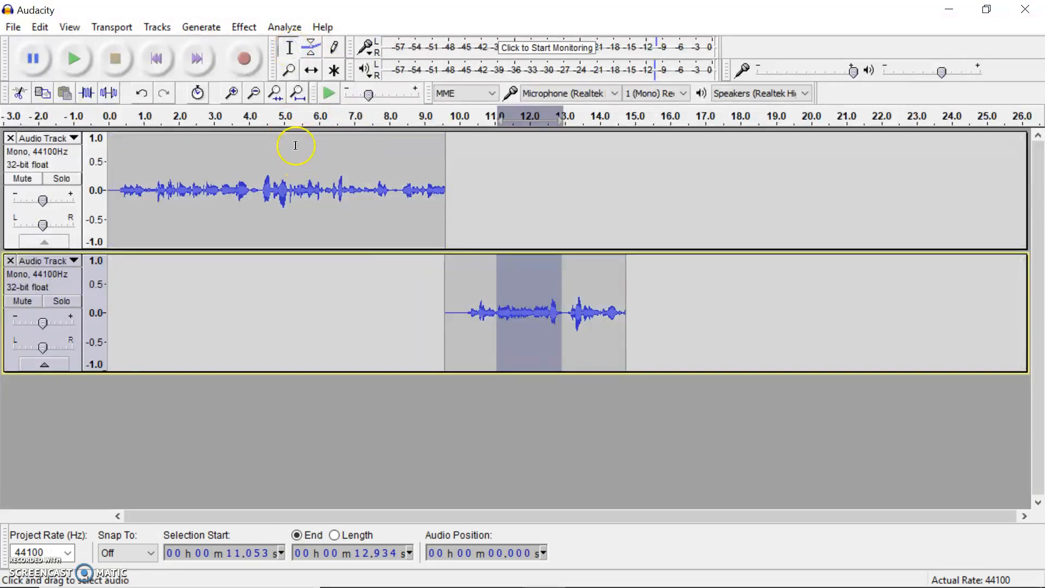
left_click(310, 48)
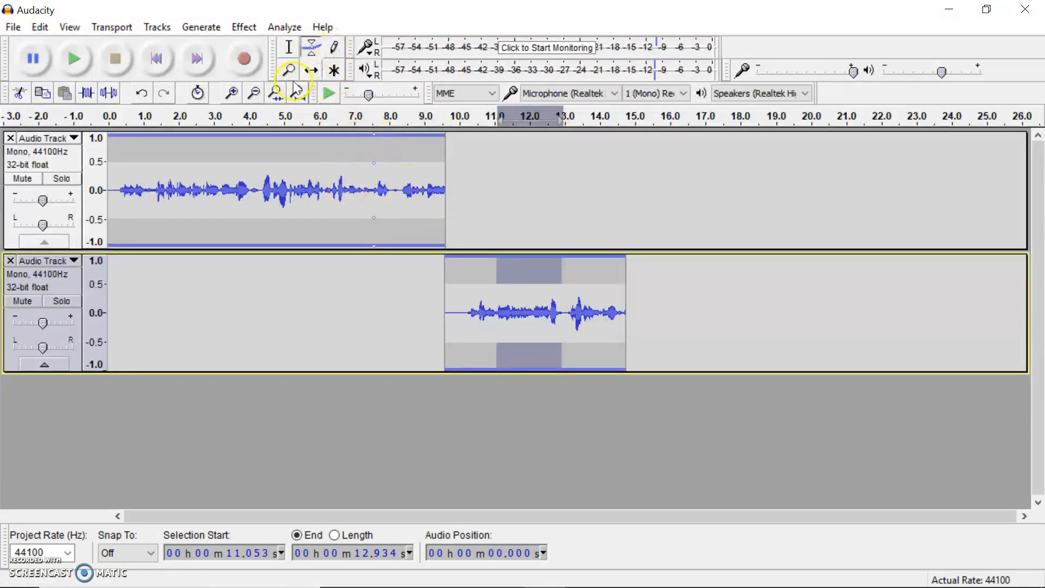
left_click(307, 73)
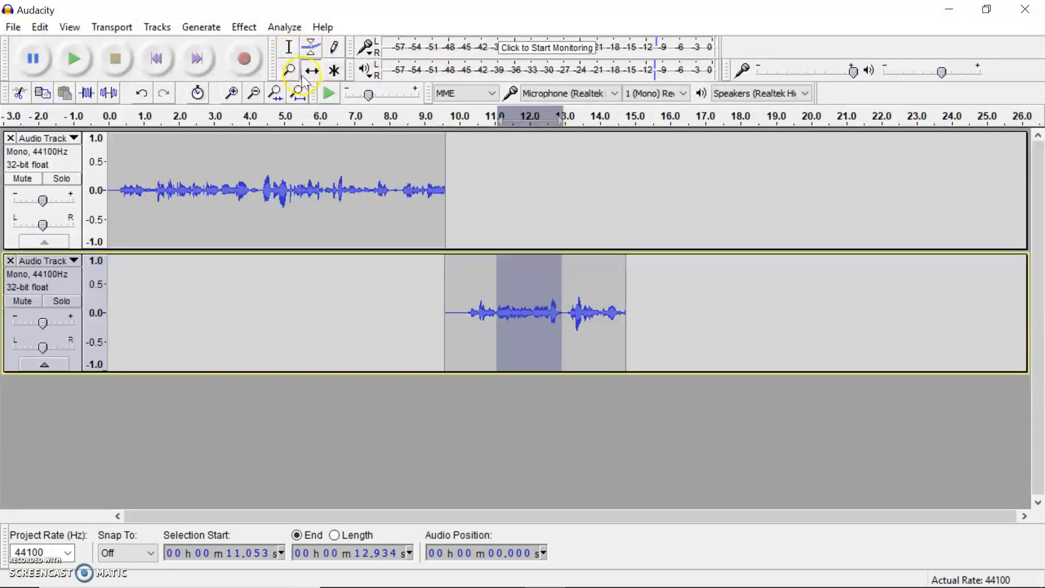
left_click(290, 48)
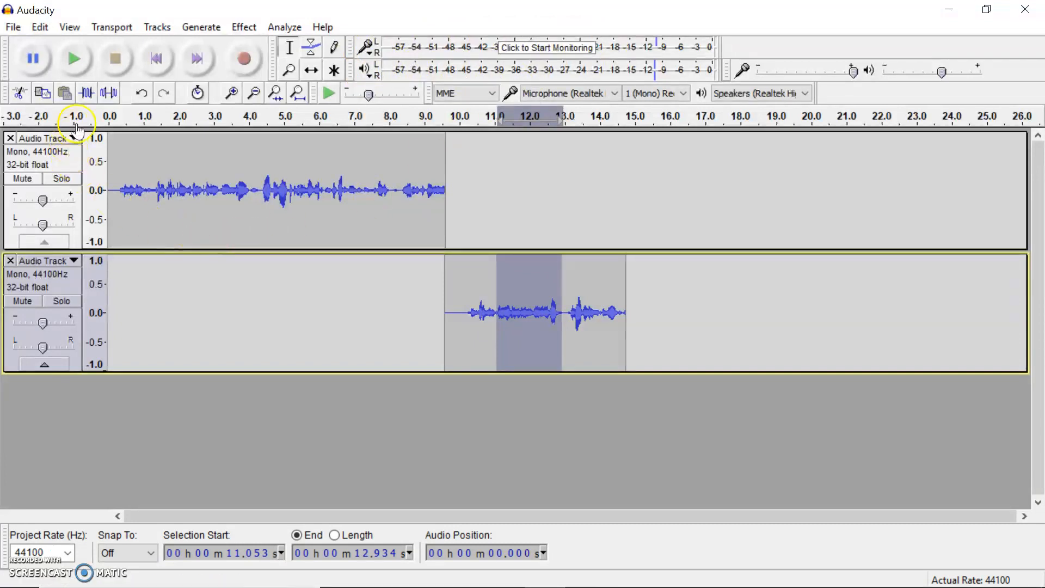
- Play back the selected section of the second track and stop playback
left_click(76, 60)
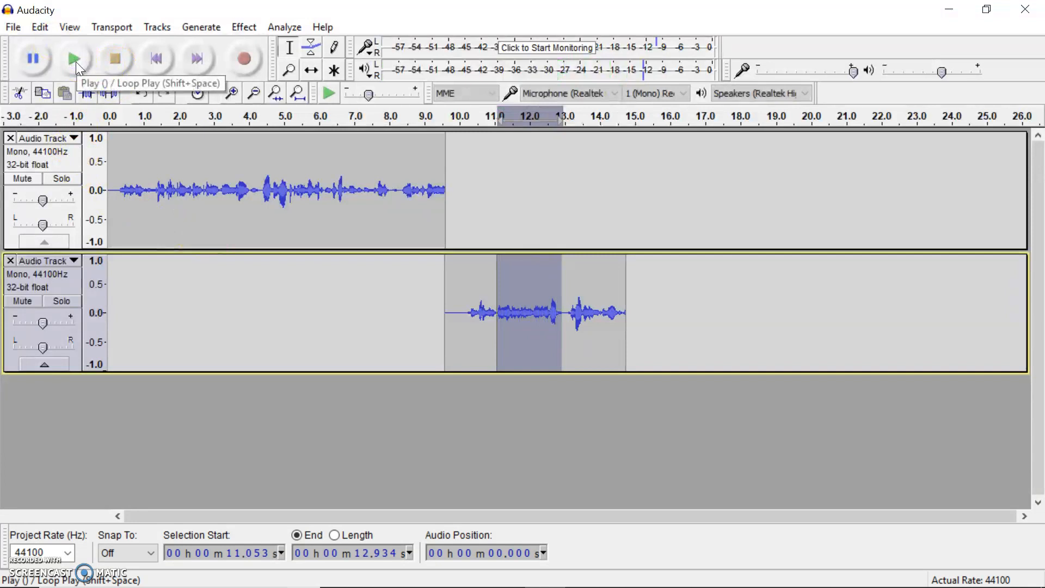
left_click(77, 61)
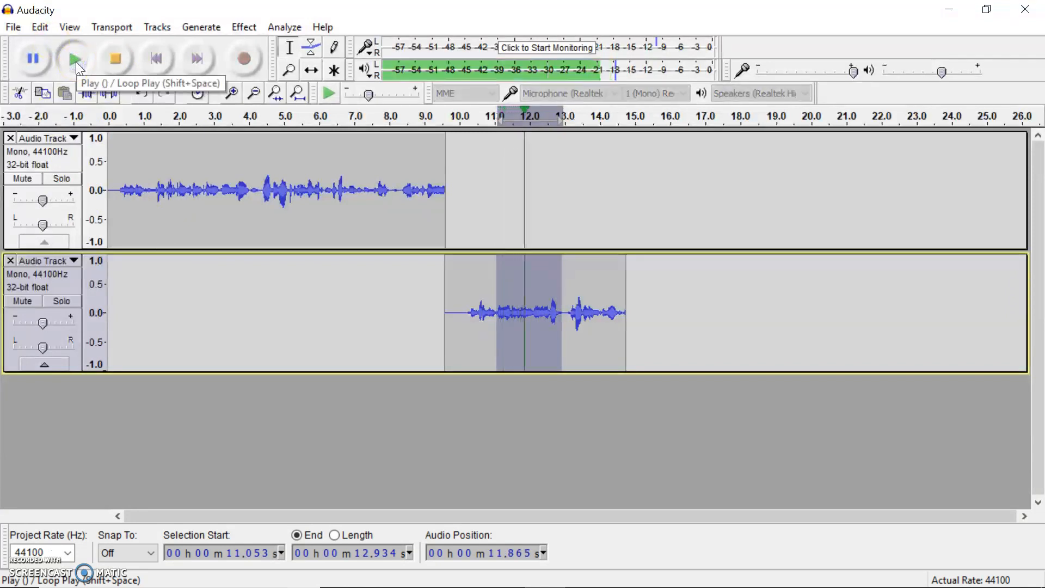
left_click(112, 64)
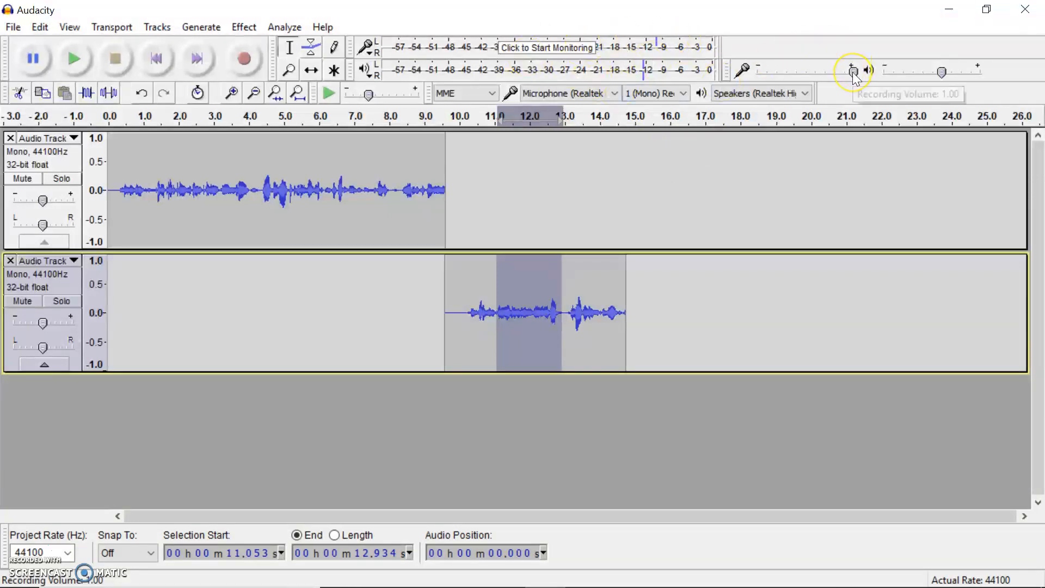
- Lower the recording volume a little and raise the playback volume slightly
mouse_move(853, 72)
left_mouse_down()
mouse_move(806, 77)
mouse_move(835, 76)
left_mouse_up()
left_click_drag(944, 75, 944, 74)
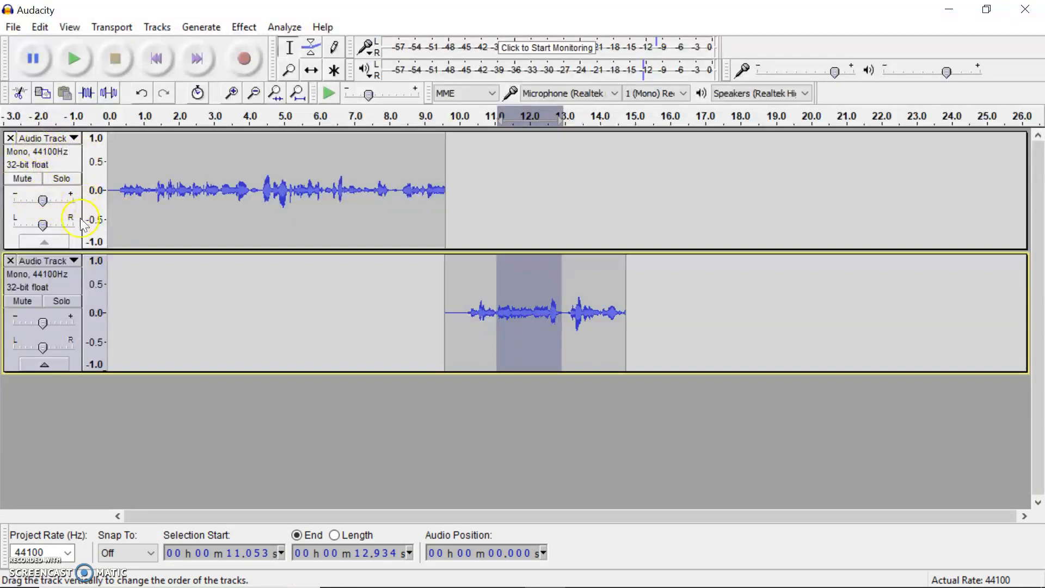
- Try muting and unmuting the first track and the second track in turn
left_click(23, 178)
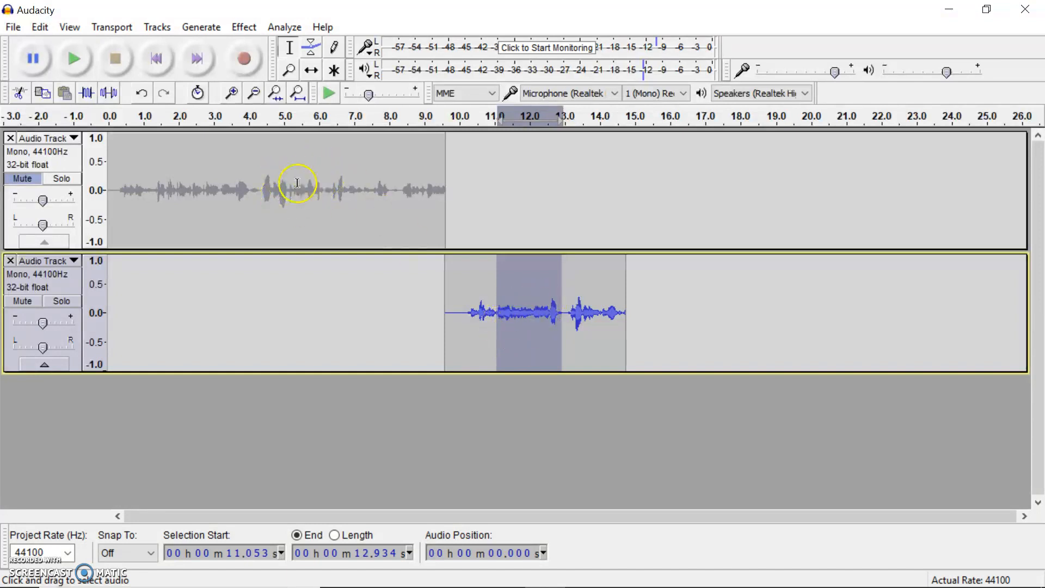
left_click(25, 178)
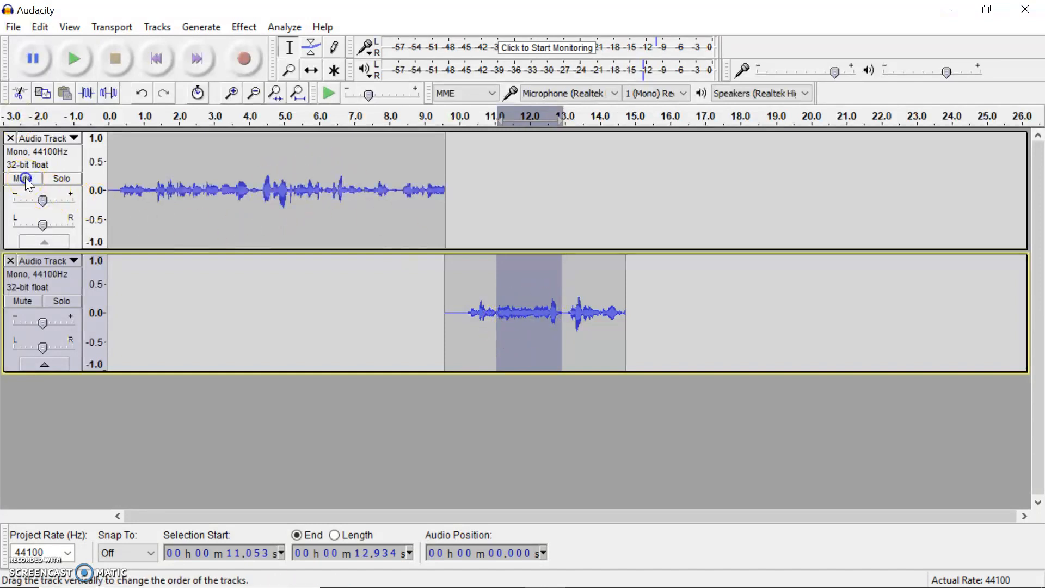
left_click(35, 301)
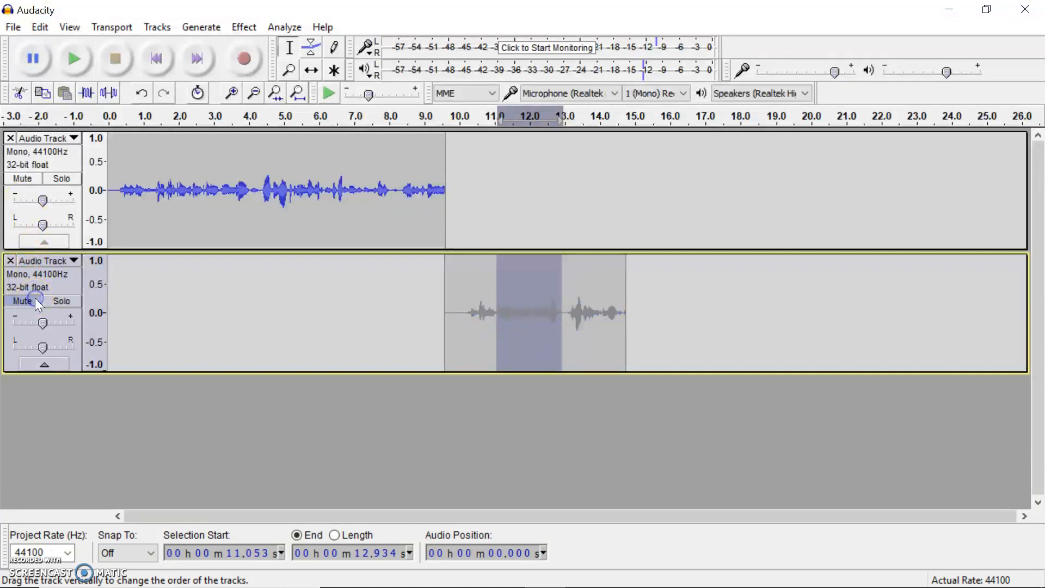
left_click(35, 300)
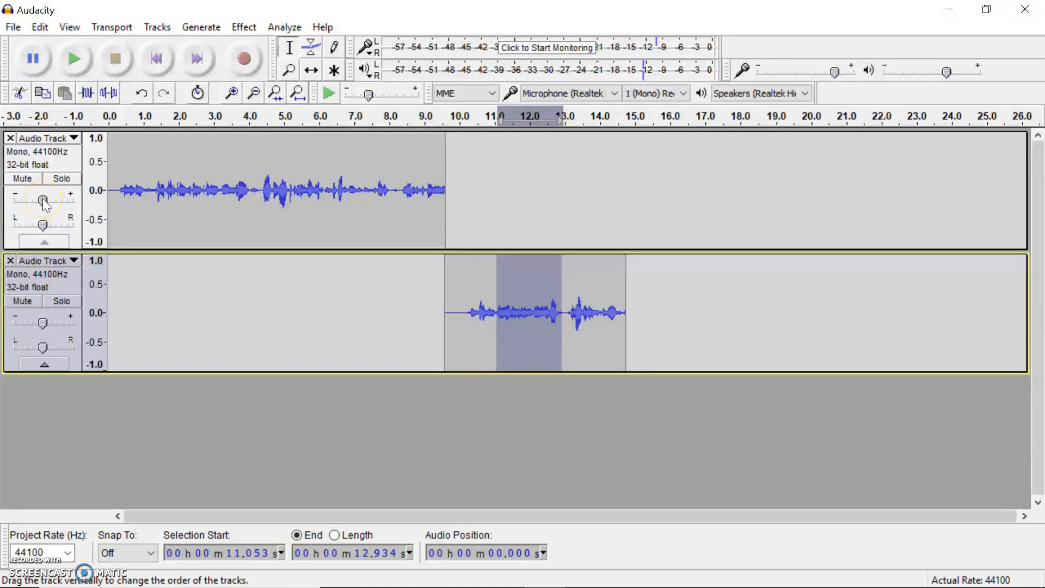
- Try out the first track's gain and pan controls, leaving both centred
mouse_move(43, 200)
left_mouse_down()
mouse_move(61, 200)
mouse_move(22, 202)
mouse_move(43, 201)
left_mouse_up()
mouse_move(43, 224)
left_mouse_down()
mouse_move(54, 225)
mouse_move(43, 222)
left_mouse_up()
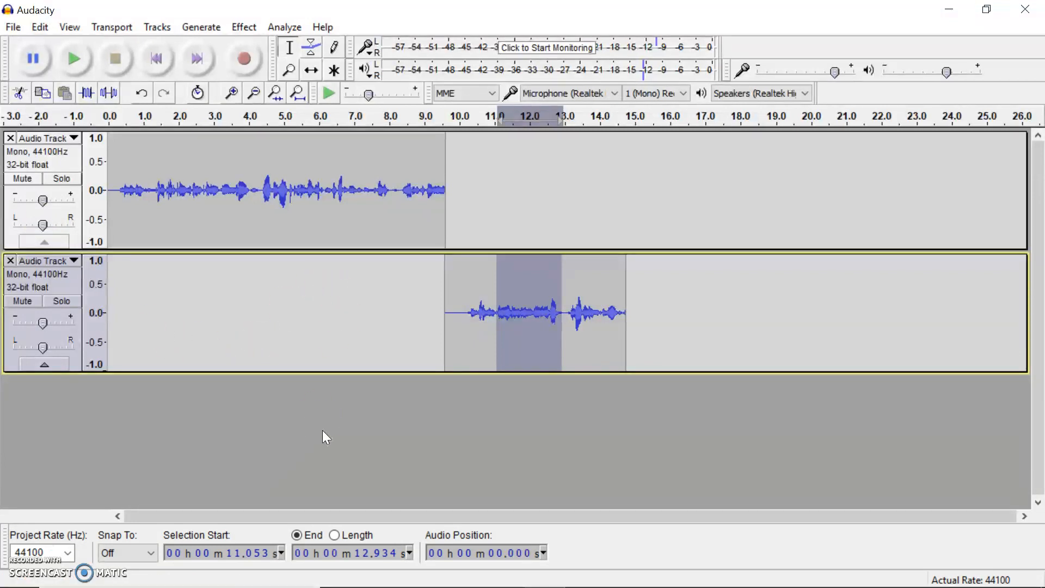
- Clear the audio selection by placing the cursor at about 7.59 seconds in the second track, and check the audio host options, keeping MME
left_click(375, 288)
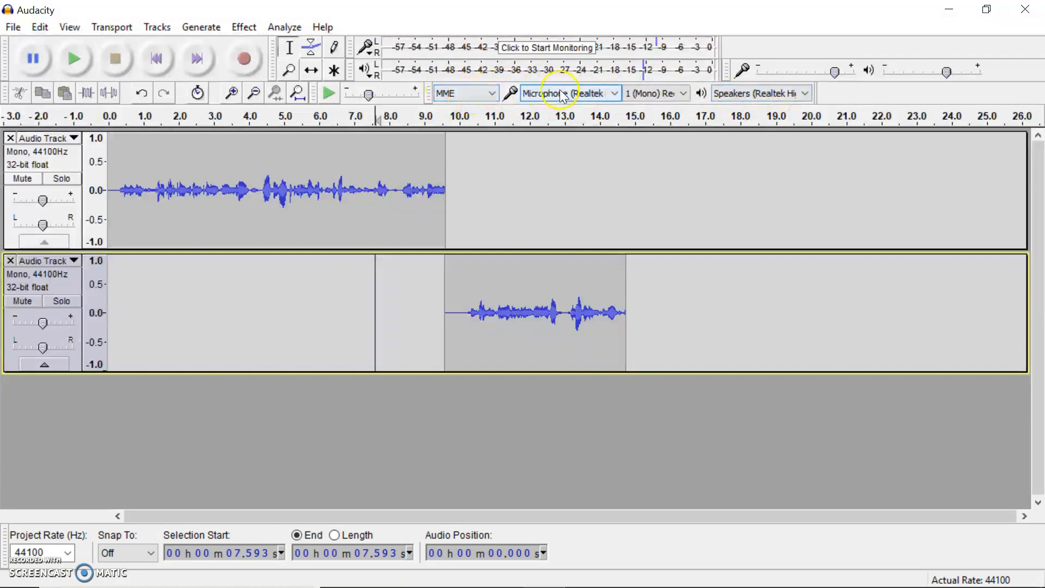
left_click(492, 94)
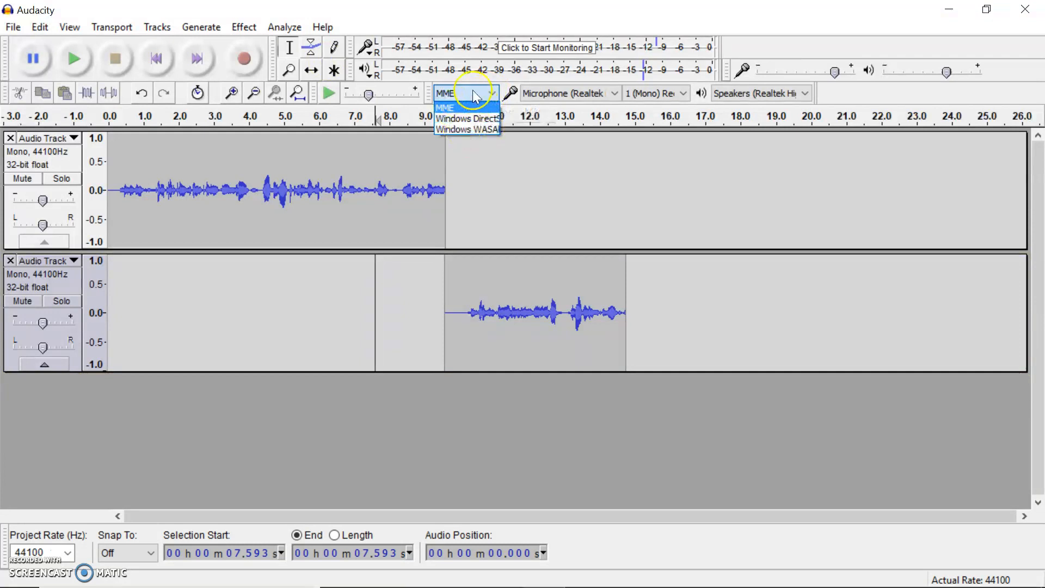
left_click(476, 96)
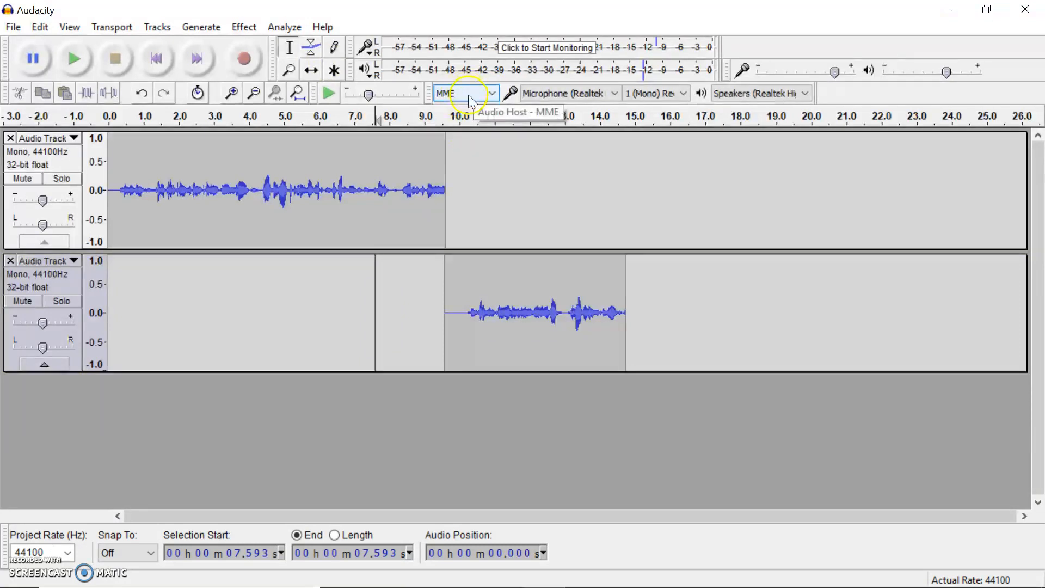
- Examine the available recording devices and keep the Realtek High Definition microphone
left_click(616, 94)
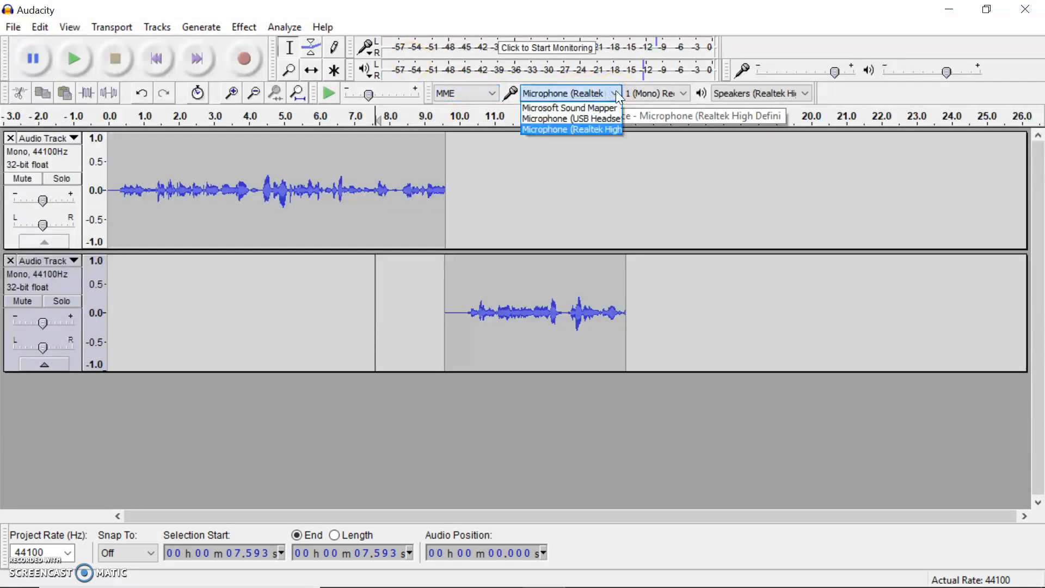
left_click(559, 116)
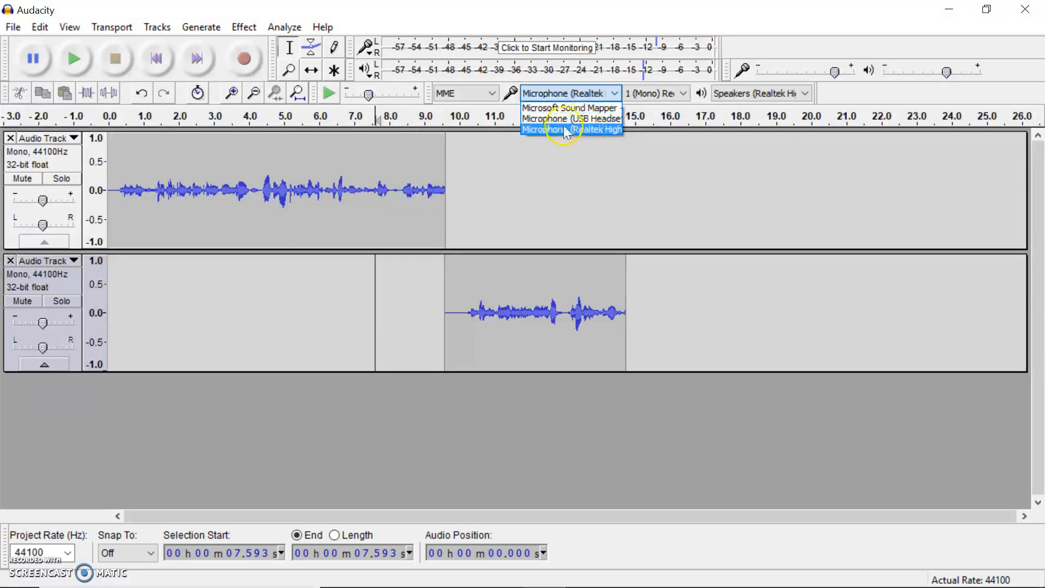
left_click(596, 129)
left_click(580, 159)
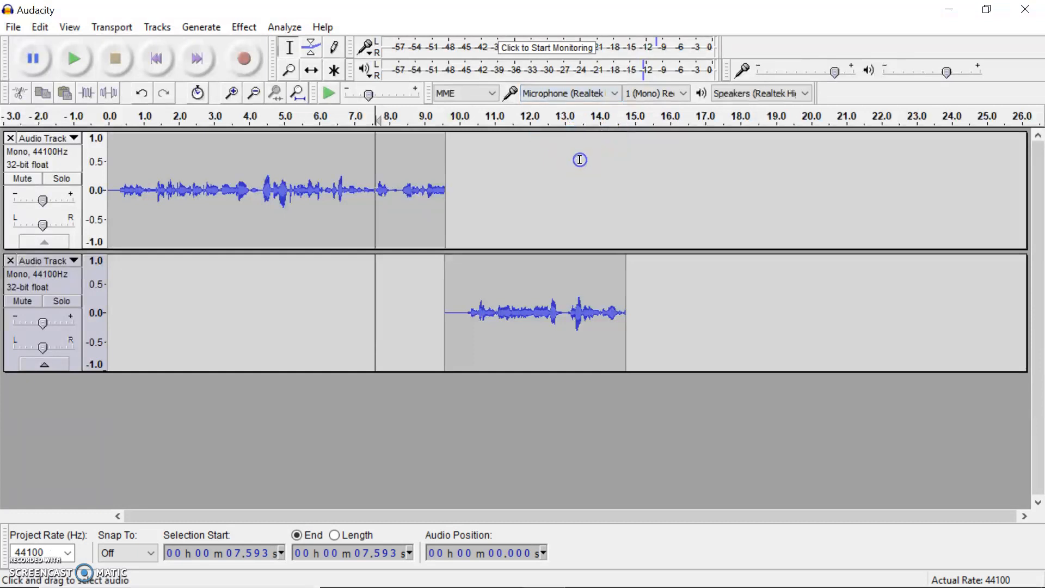
- Examine the recording channel and playback device options, keeping 1 (Mono) and the Realtek speakers
left_click(681, 94)
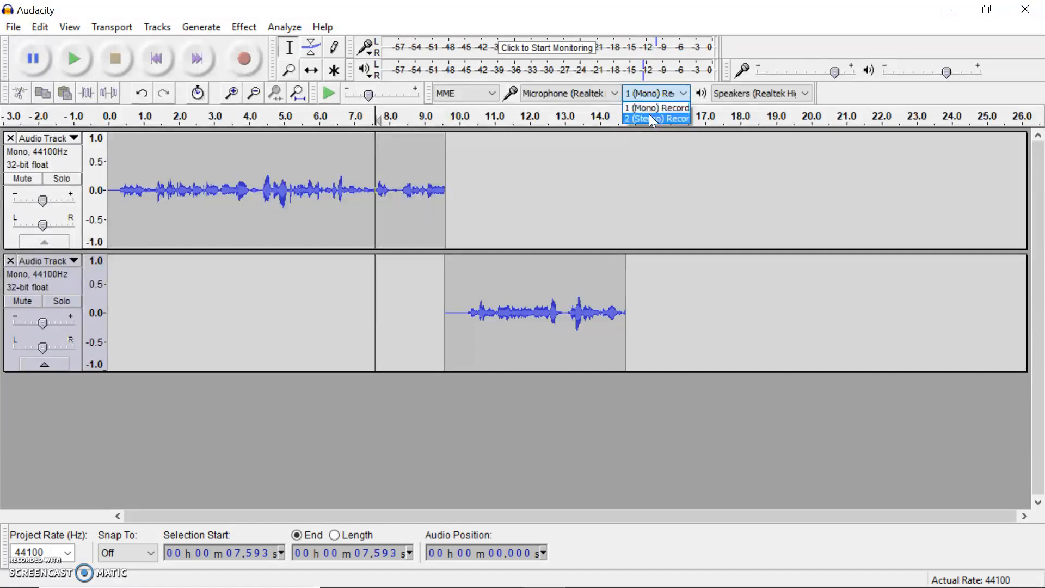
left_click(720, 92)
left_click(804, 93)
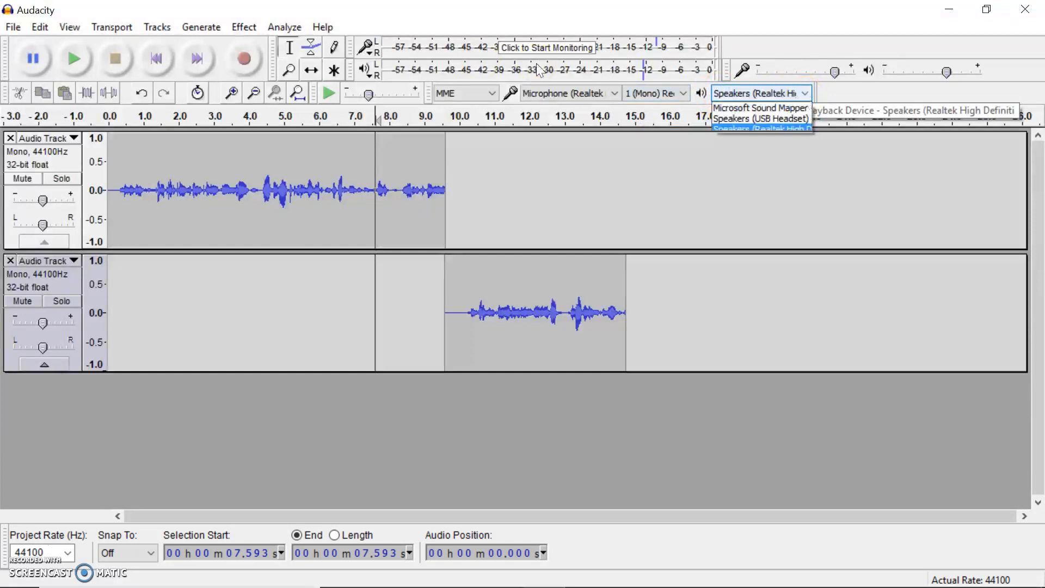
left_click(746, 121)
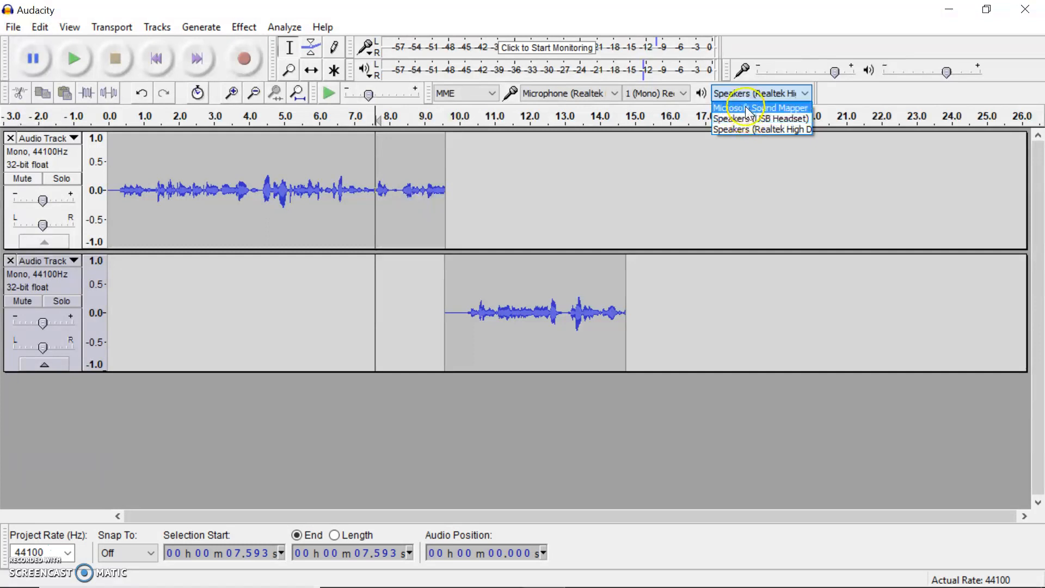
left_click(804, 95)
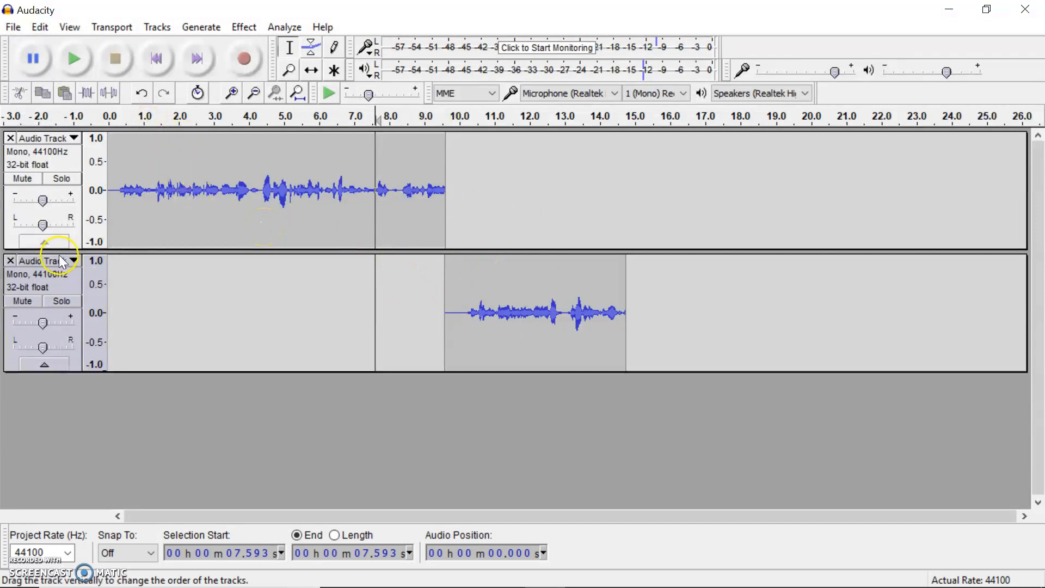
- Remove the second audio track from the project
left_click(10, 261)
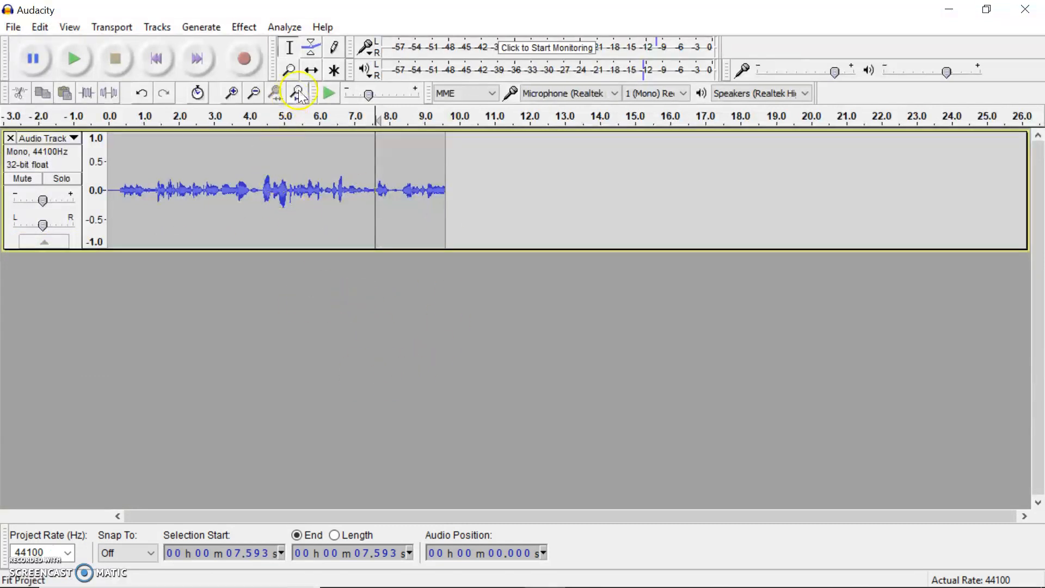
- Select the remaining track's audio from about 7.67 to 7.98 seconds with the Selection tool and delete it
left_click(230, 93)
left_click(229, 94)
left_click(227, 91)
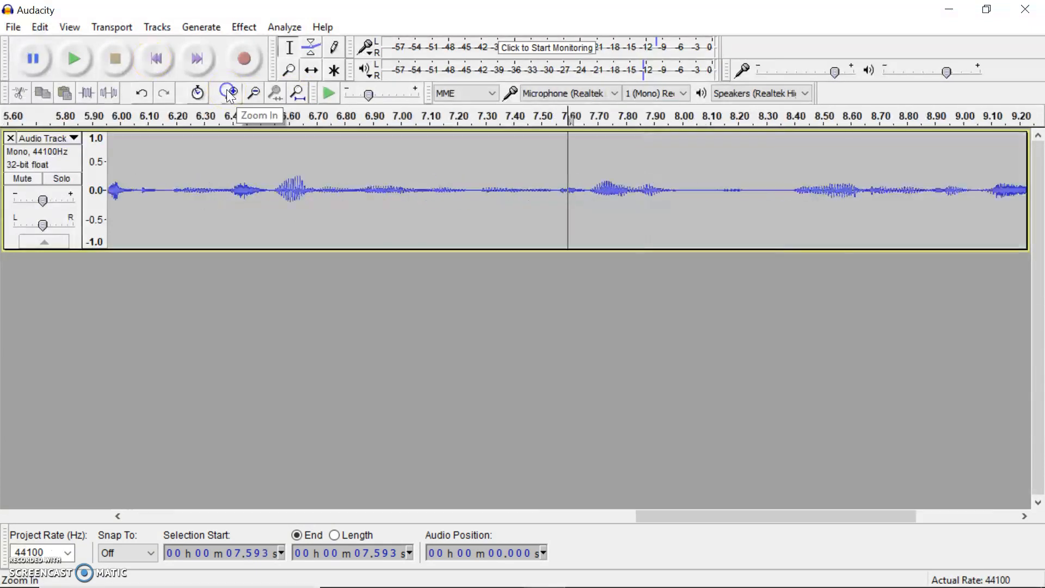
left_click(254, 94)
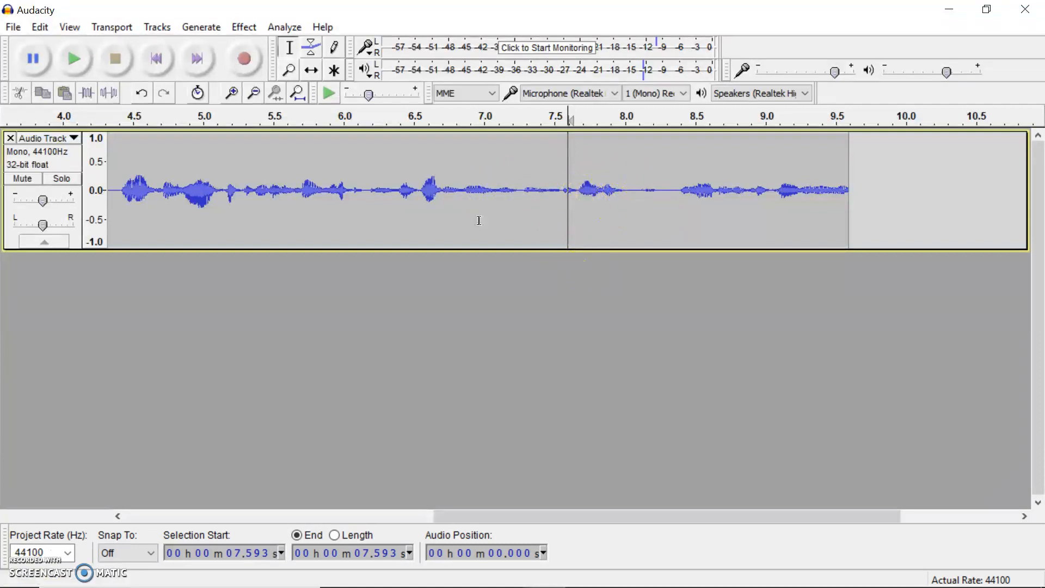
left_click(289, 50)
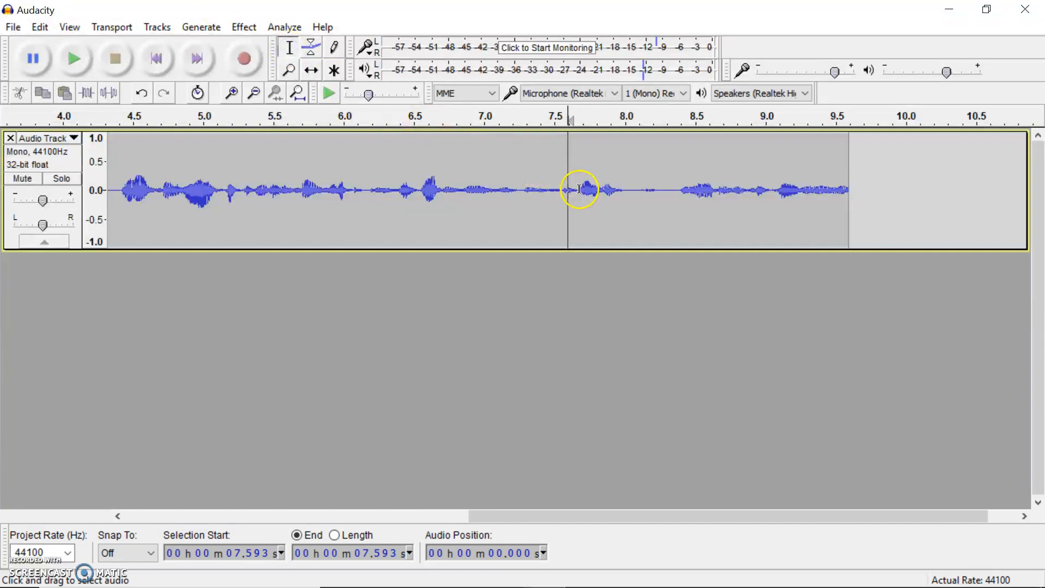
left_click_drag(580, 189, 620, 195)
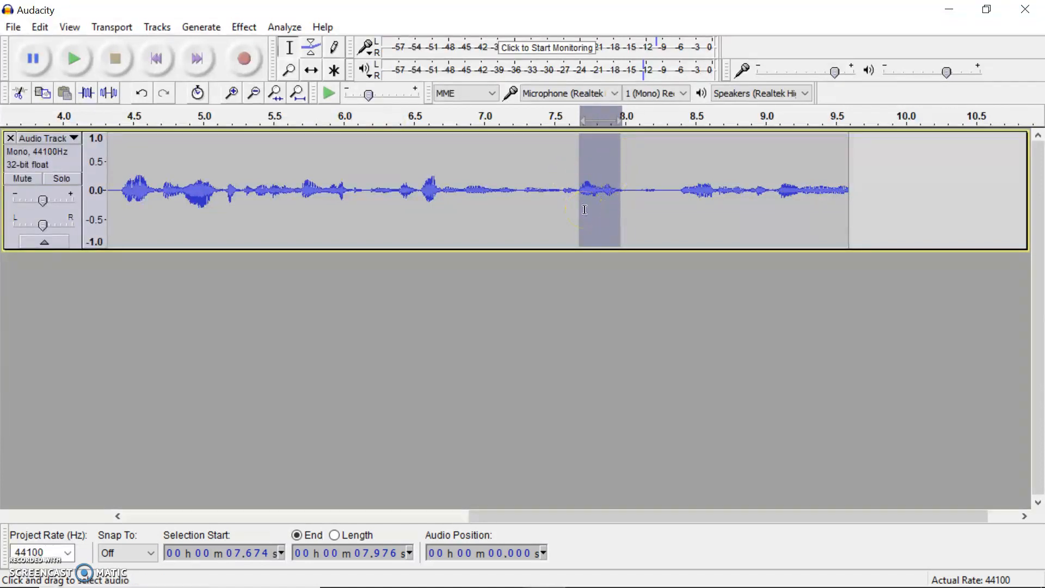
key("Delete")
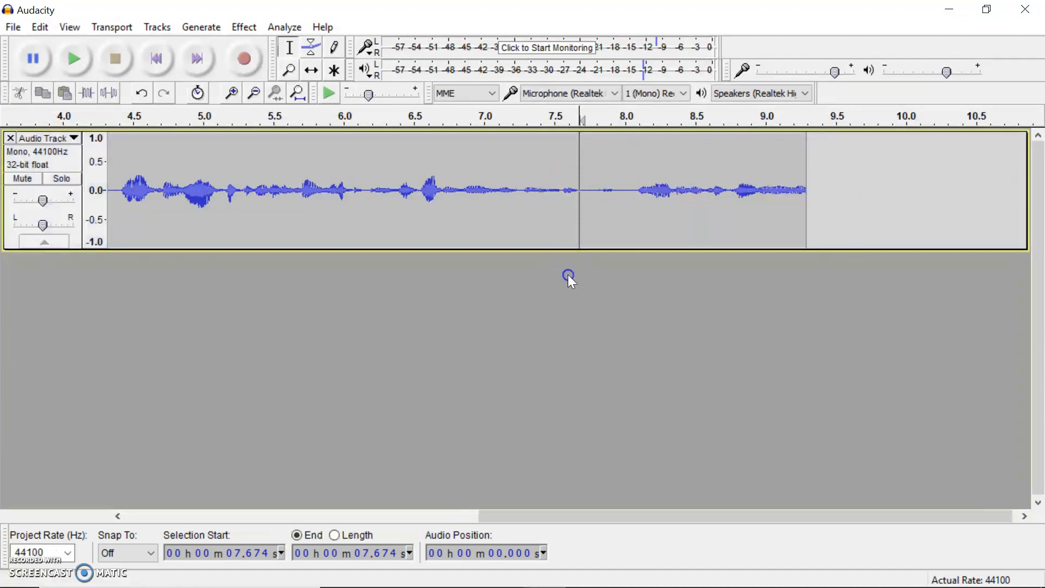
- Try selecting the quiet stretch just after the cut, and place the cursor at about 7.25 seconds instead
left_click(506, 164)
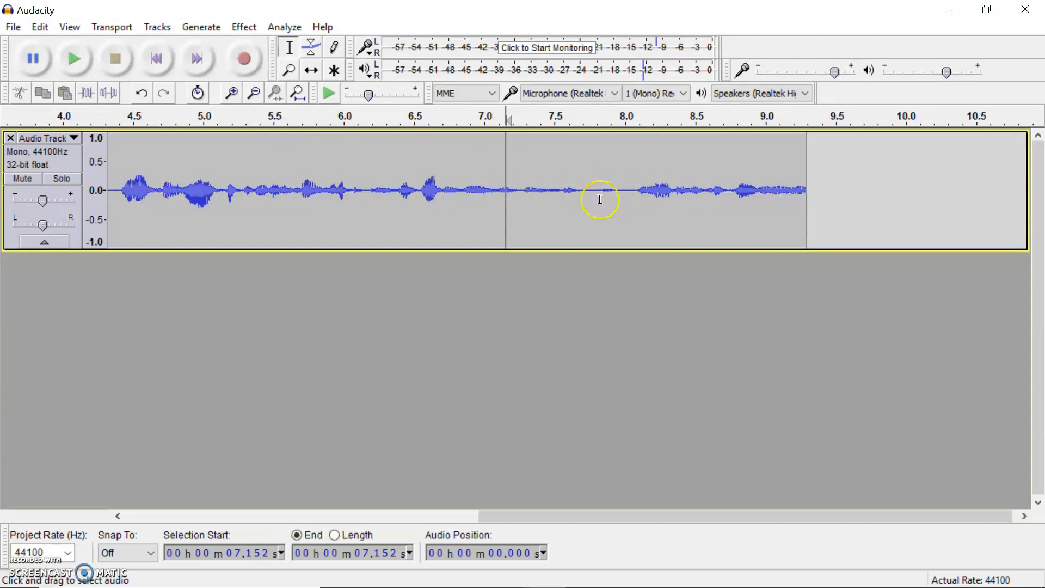
left_click_drag(587, 188, 632, 193)
left_click(519, 218)
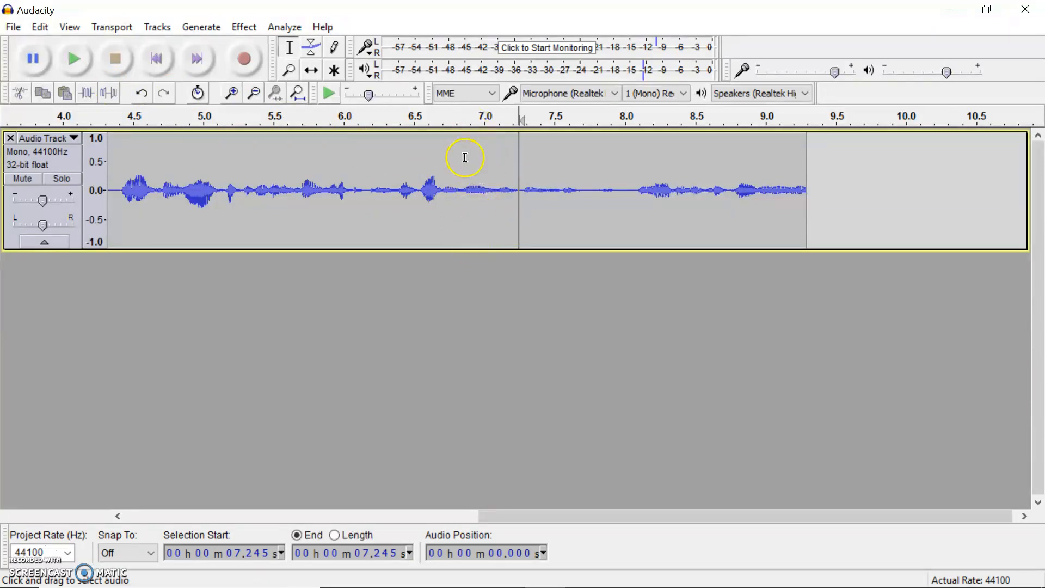
- Place the cursor at about 7.30 seconds in the track and split the audio clip there
left_click(38, 30)
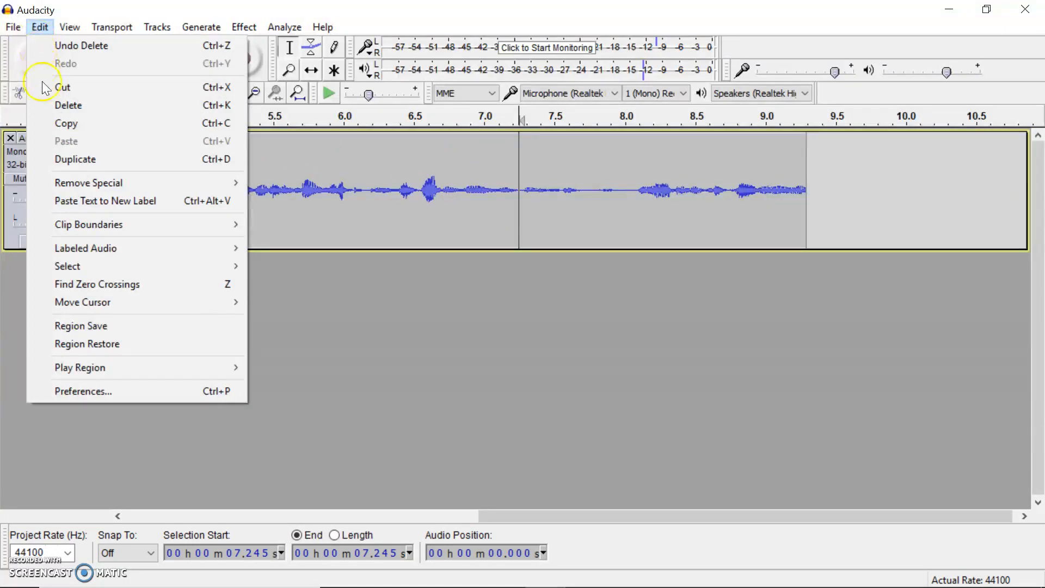
mouse_move(104, 226)
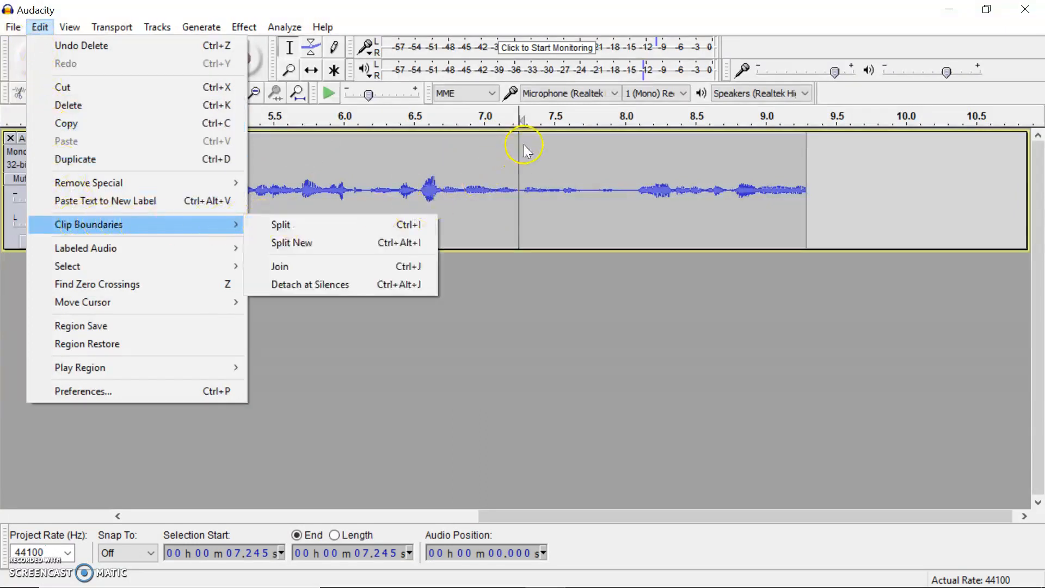
left_click(520, 166)
left_click(461, 158)
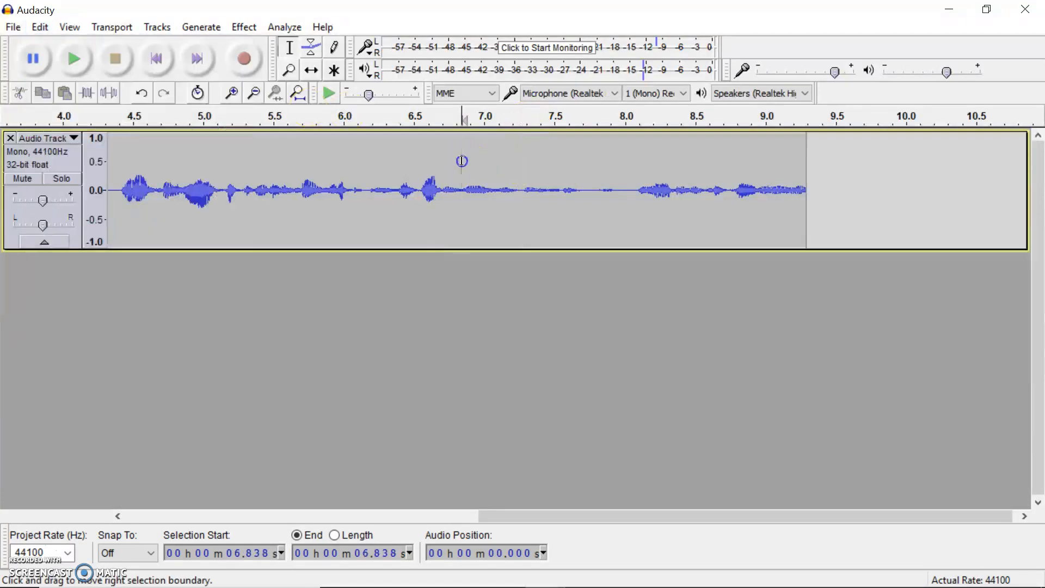
left_click(527, 159)
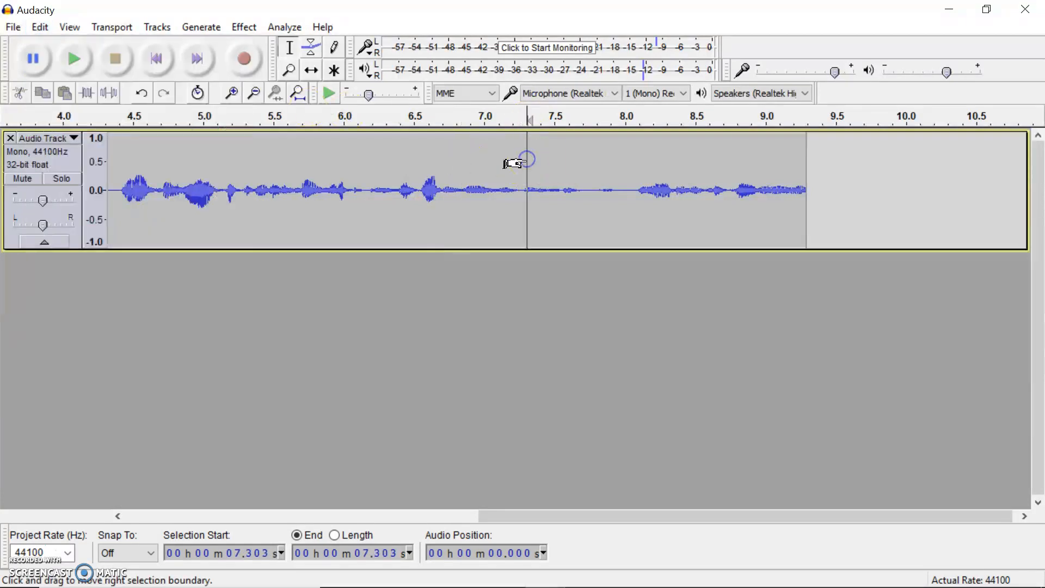
left_click(39, 27)
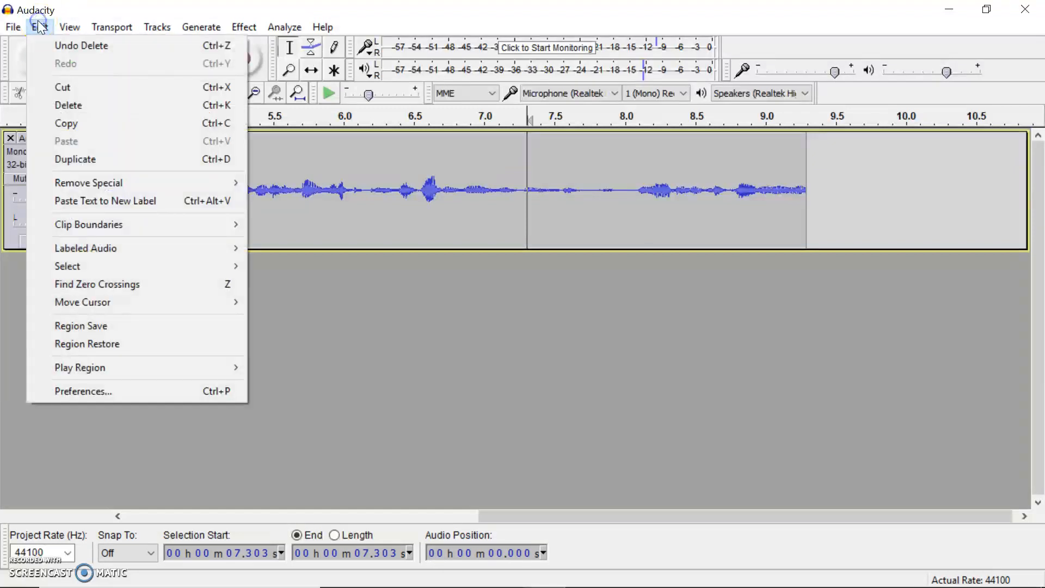
mouse_move(103, 227)
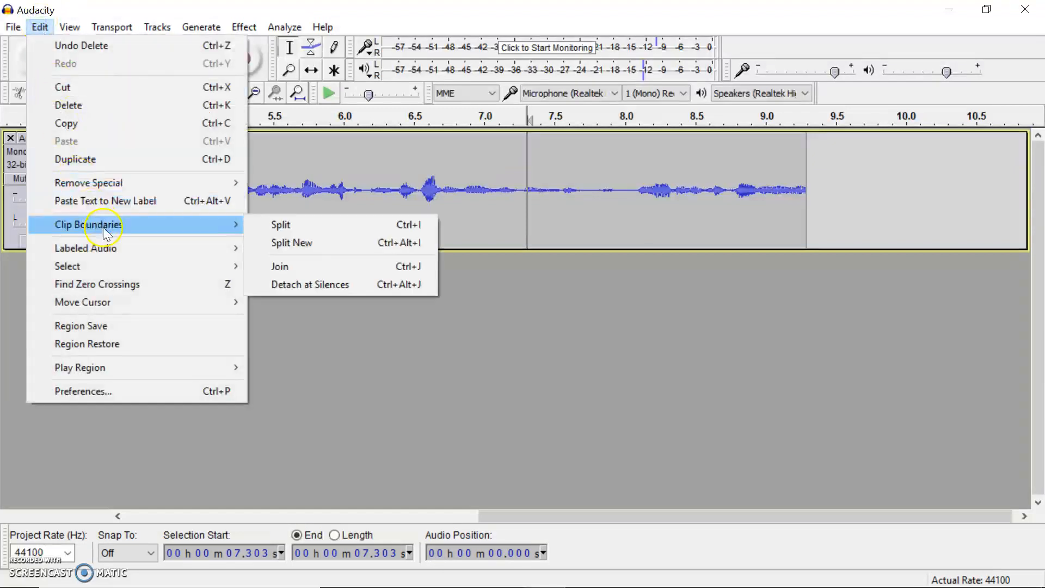
left_click(266, 224)
- Shift the clip after the split about 1 second later with the Time Shift tool and return it against the first clip
left_click_drag(575, 223, 524, 208)
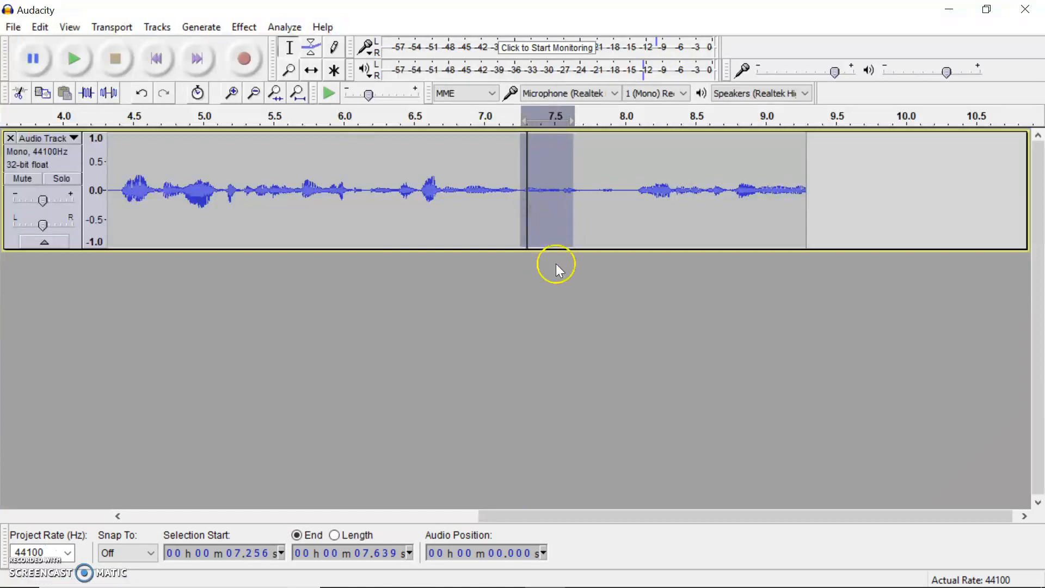
left_click(310, 71)
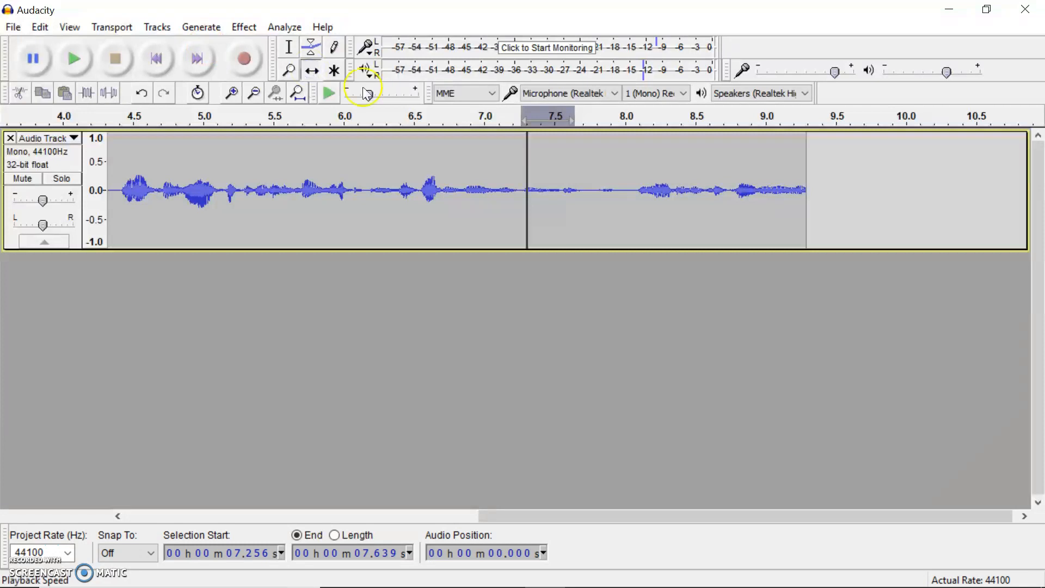
left_click_drag(538, 154, 677, 161)
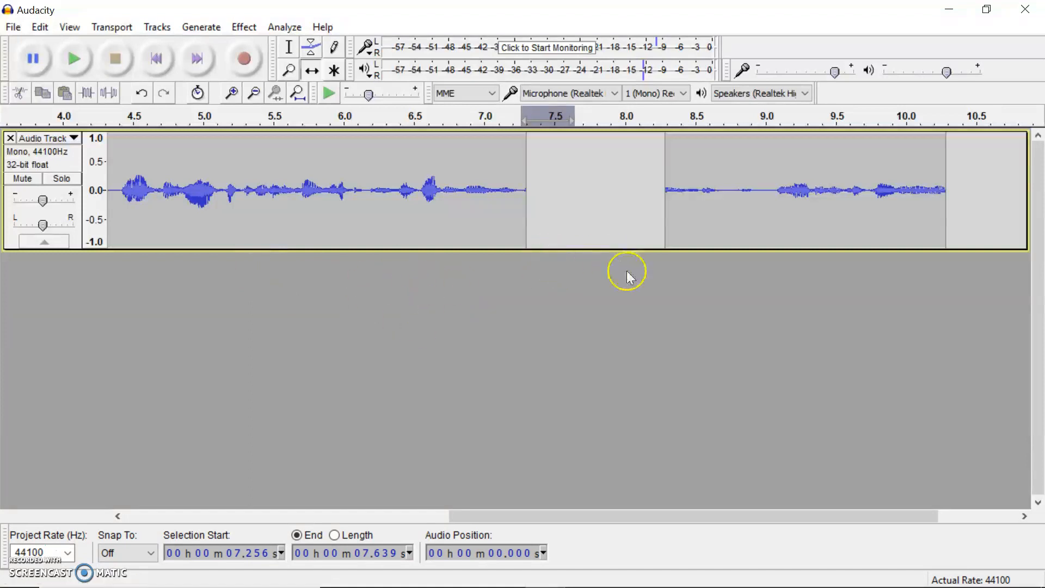
left_click_drag(701, 201, 565, 229)
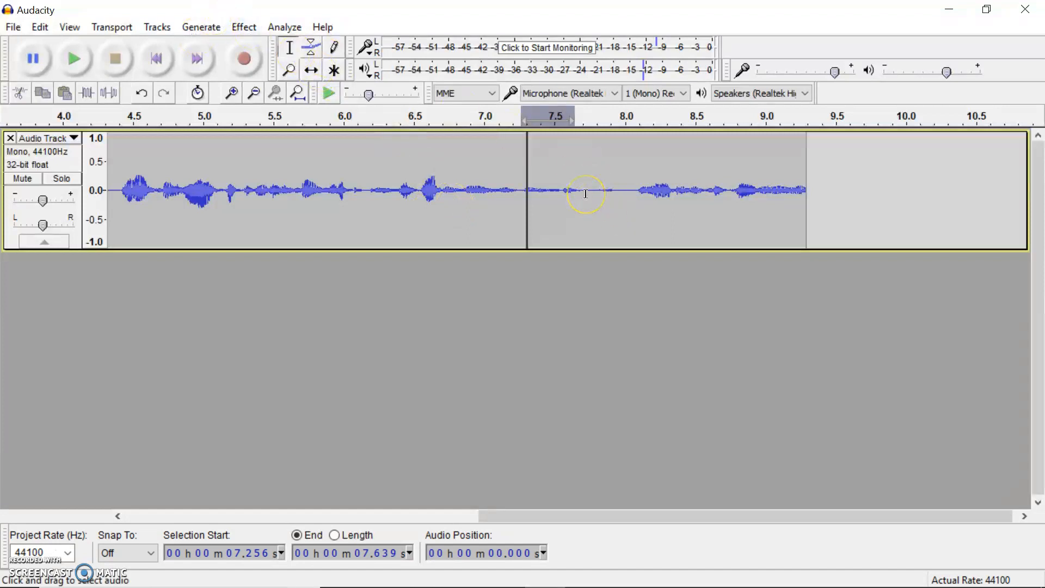
- Select the quiet stretch from about 7.72 to 8.03 seconds and capture it as the Noise Reduction profile
left_click(234, 92)
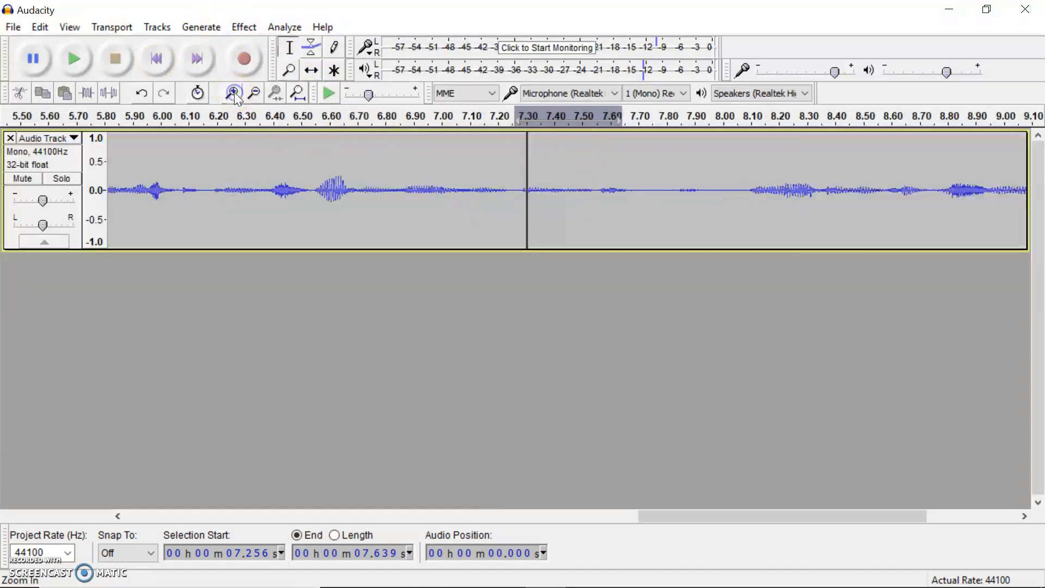
left_click(644, 190)
left_click_drag(644, 190, 730, 197)
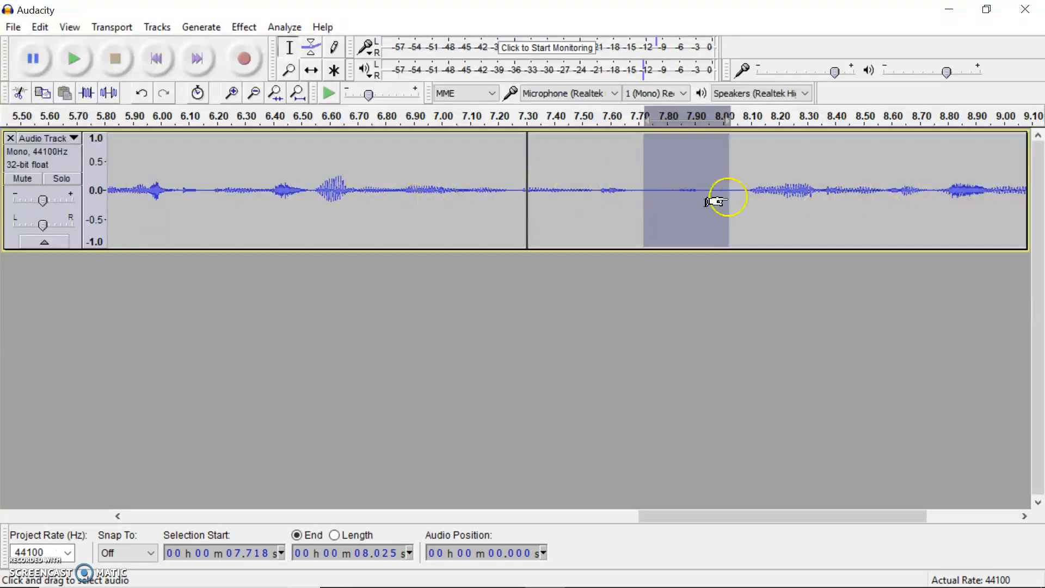
left_click(237, 28)
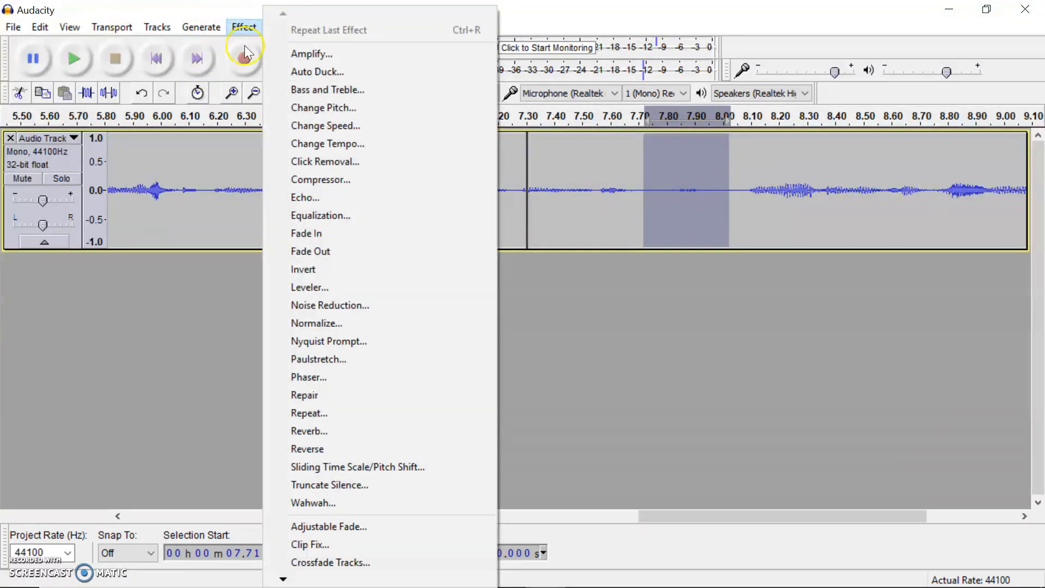
left_click(318, 306)
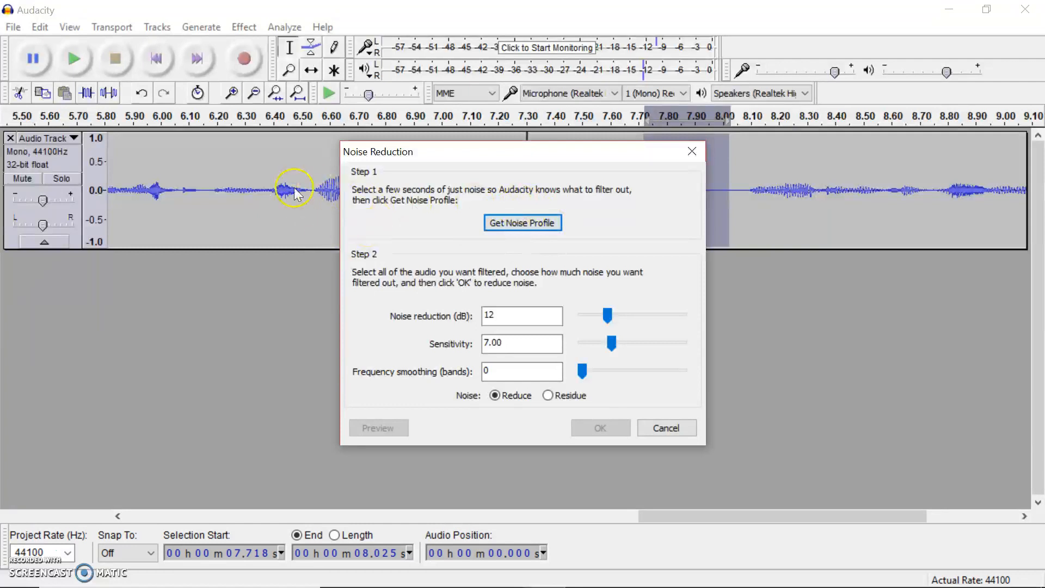
left_click(525, 223)
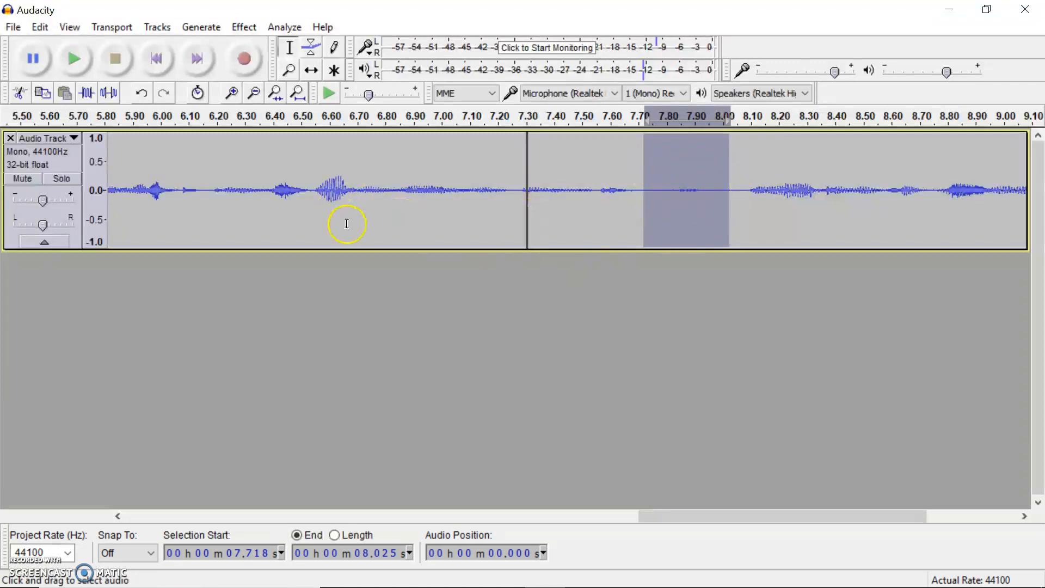
- Select the whole clip after the split and apply Noise Reduction at 12 dB, sensitivity 7.00 and frequency smoothing 0
left_click(379, 218)
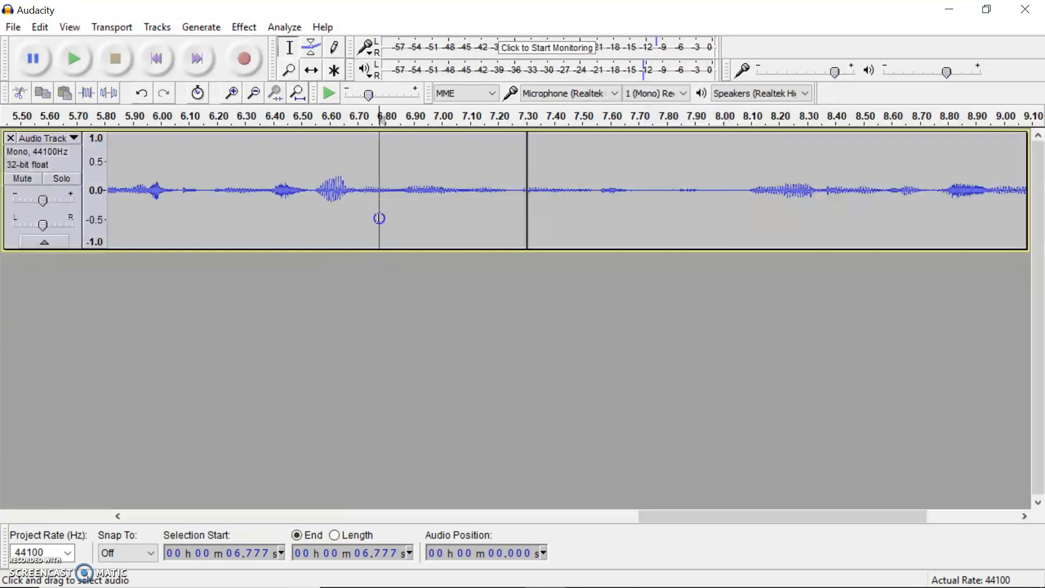
double_click(379, 217)
left_click(599, 205)
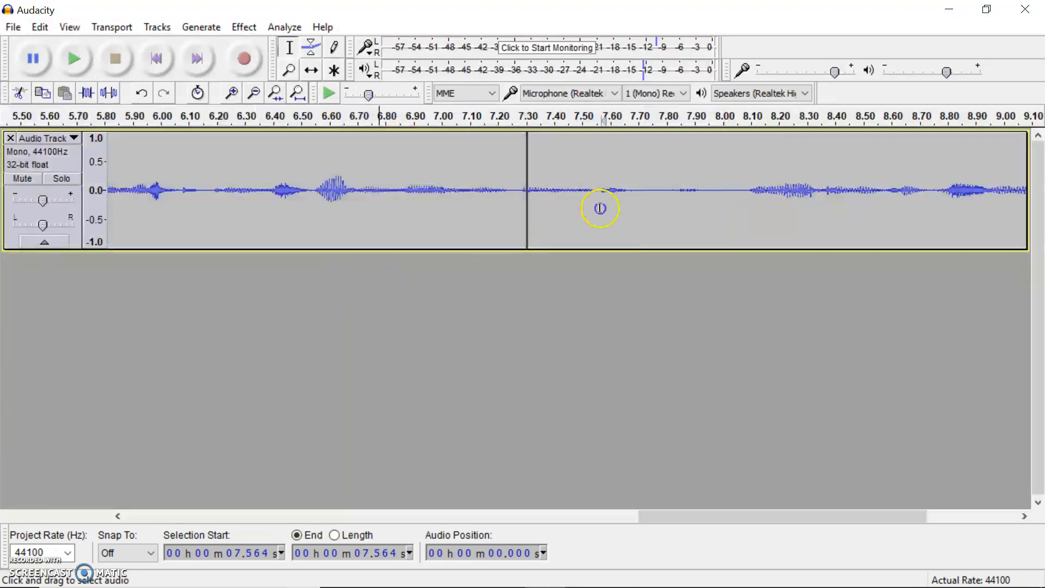
double_click(423, 226)
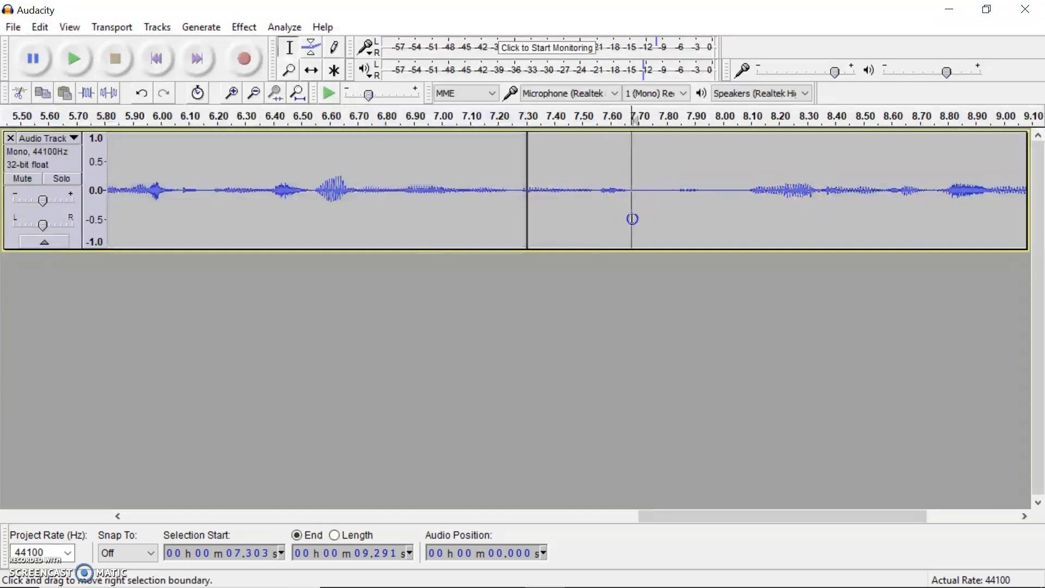
double_click(631, 215)
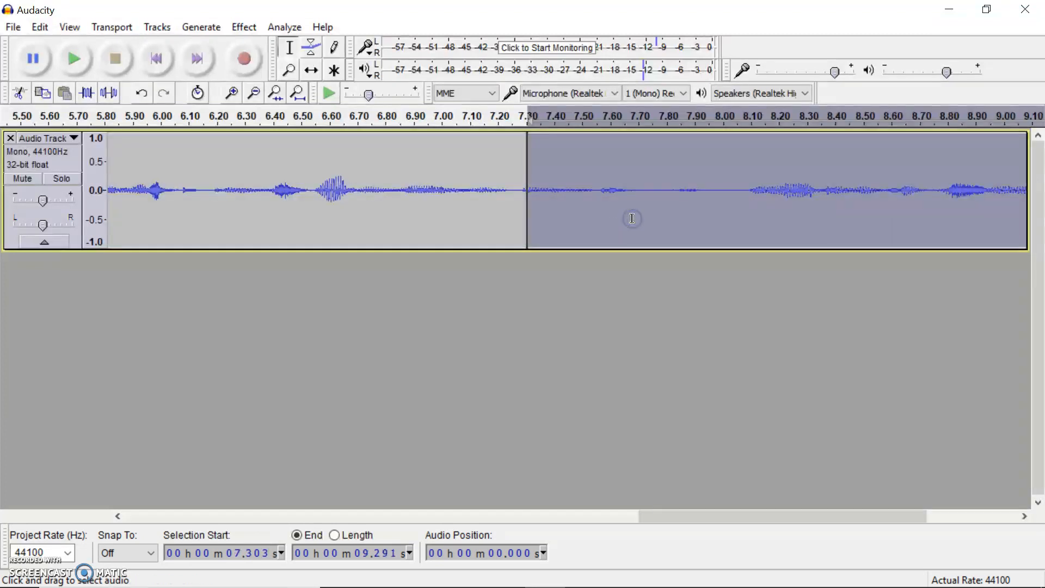
left_click(244, 28)
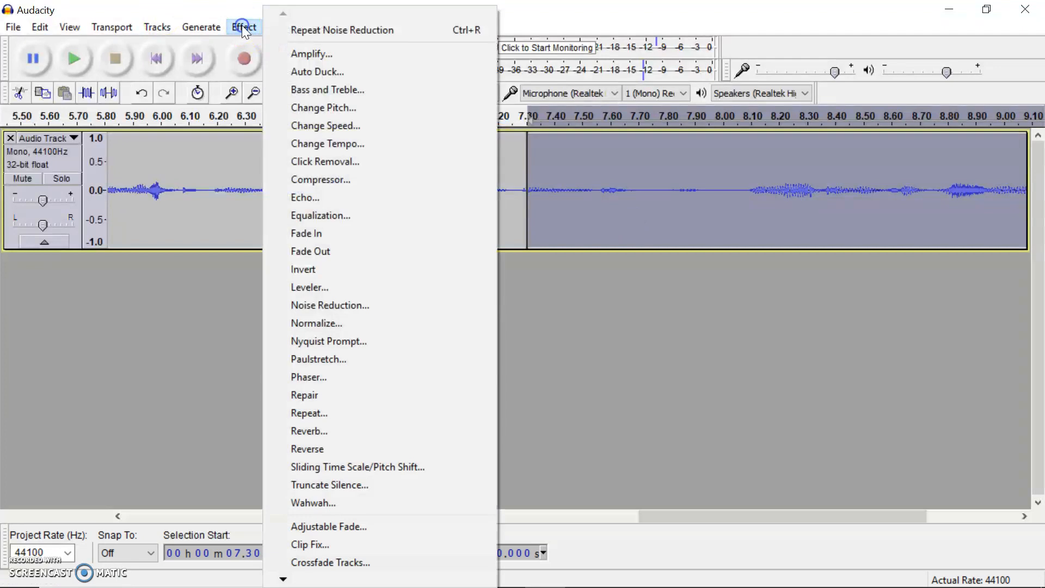
left_click(314, 306)
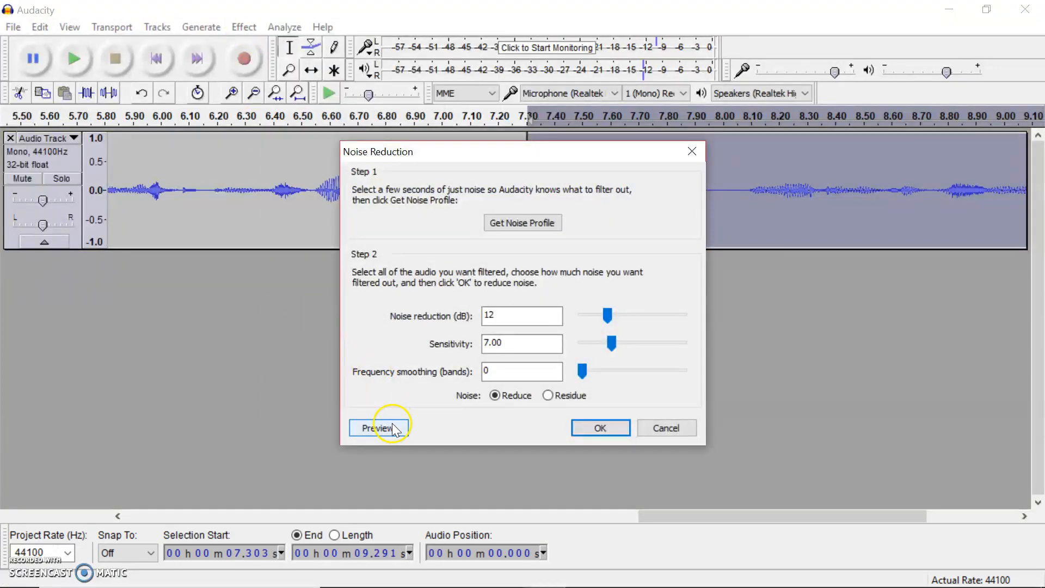
left_click(592, 431)
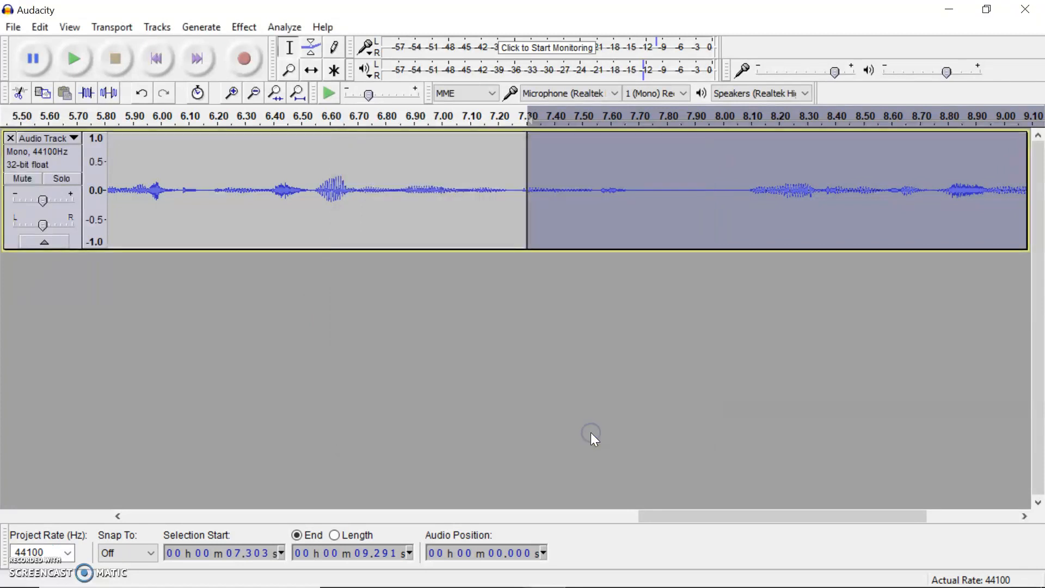
- Select the small noise from about 7.55 to 7.69 seconds and silence that audio
left_click(626, 243)
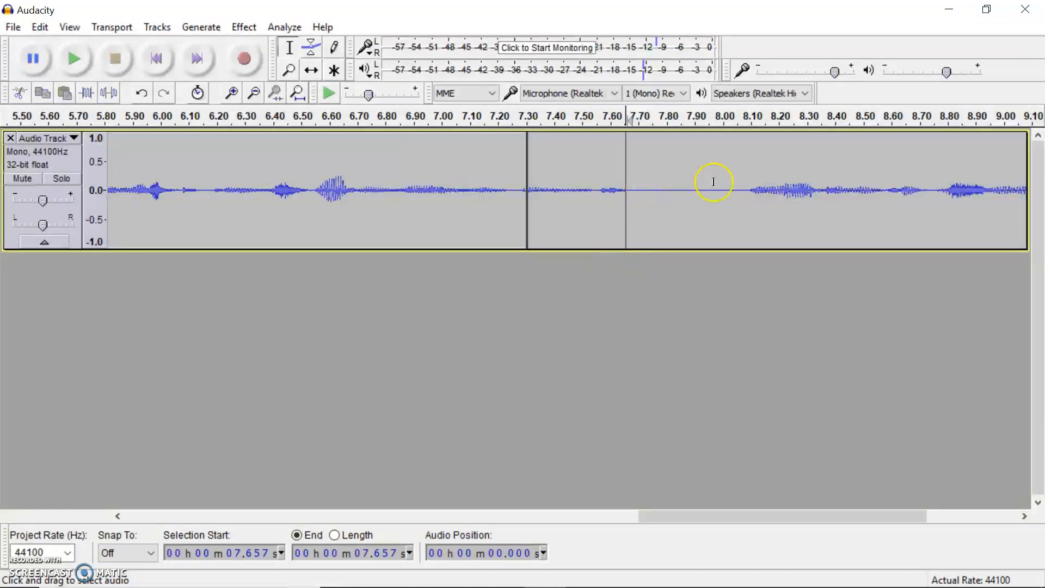
left_click(597, 222)
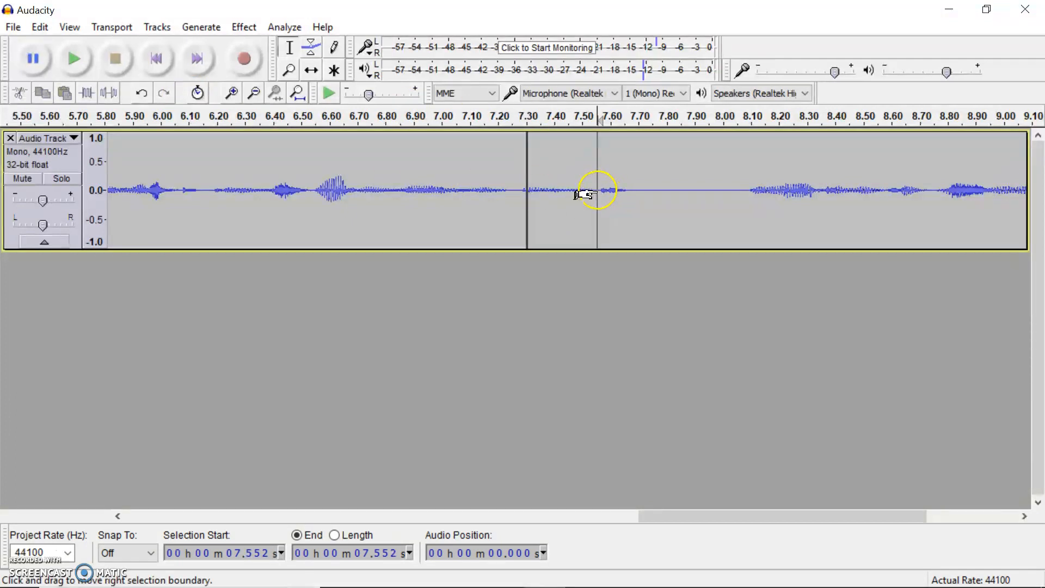
left_click_drag(582, 195, 621, 196)
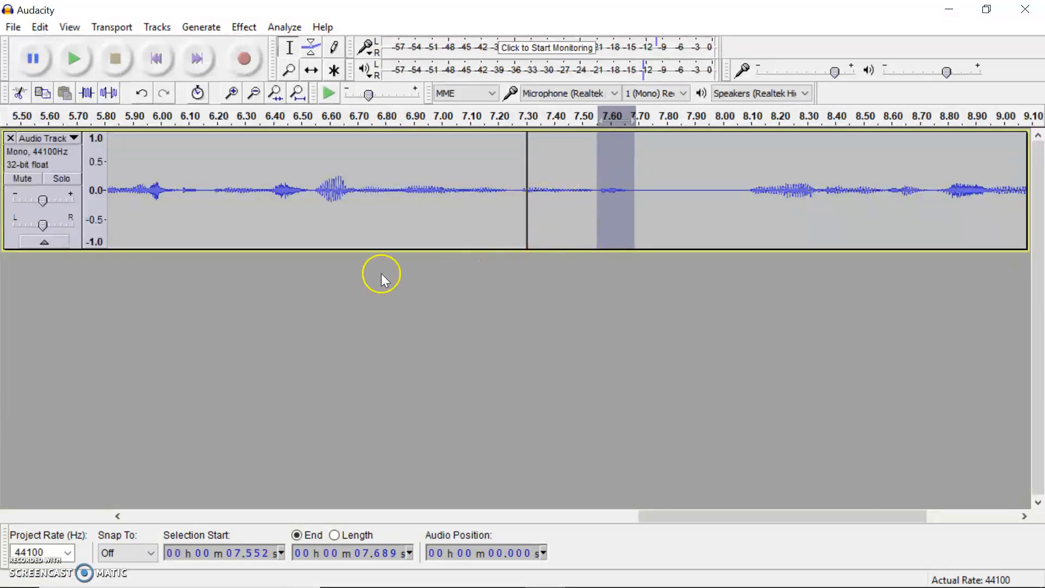
left_click(101, 93)
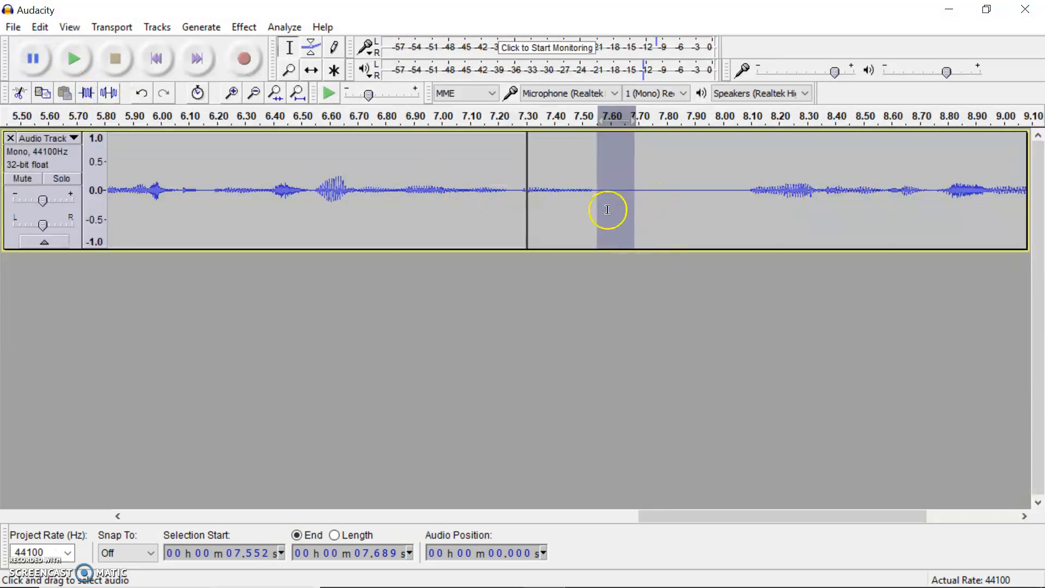
left_click(584, 338)
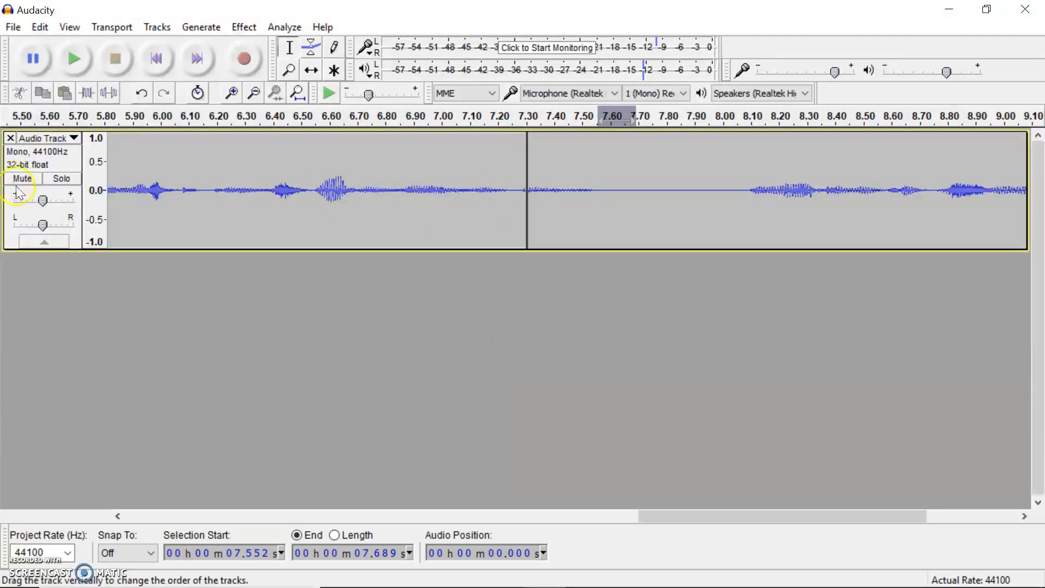
- Import the audio file Goonies Reboot from the Downloads folder as a new track
left_click(13, 29)
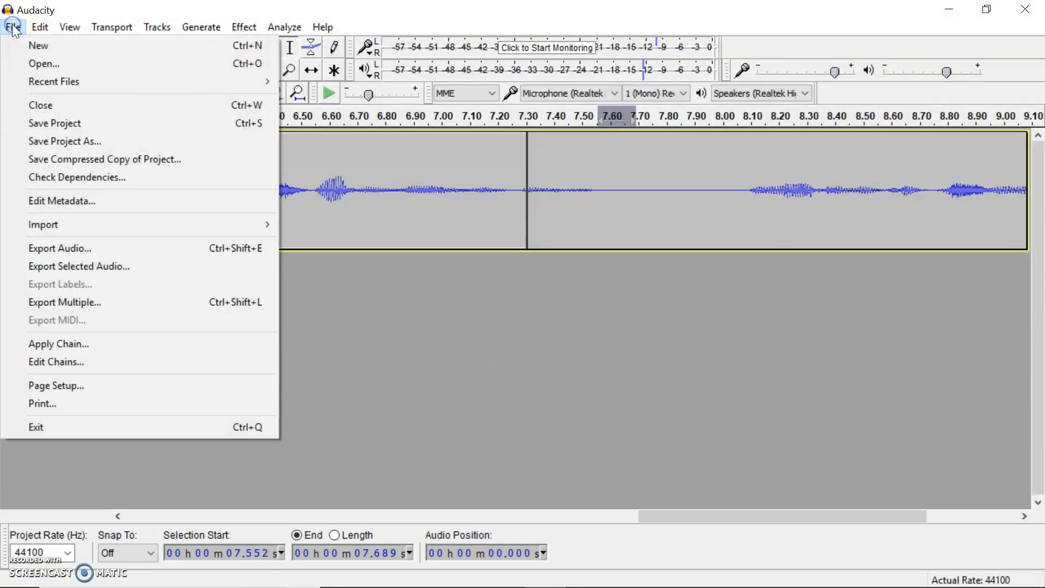
mouse_move(59, 230)
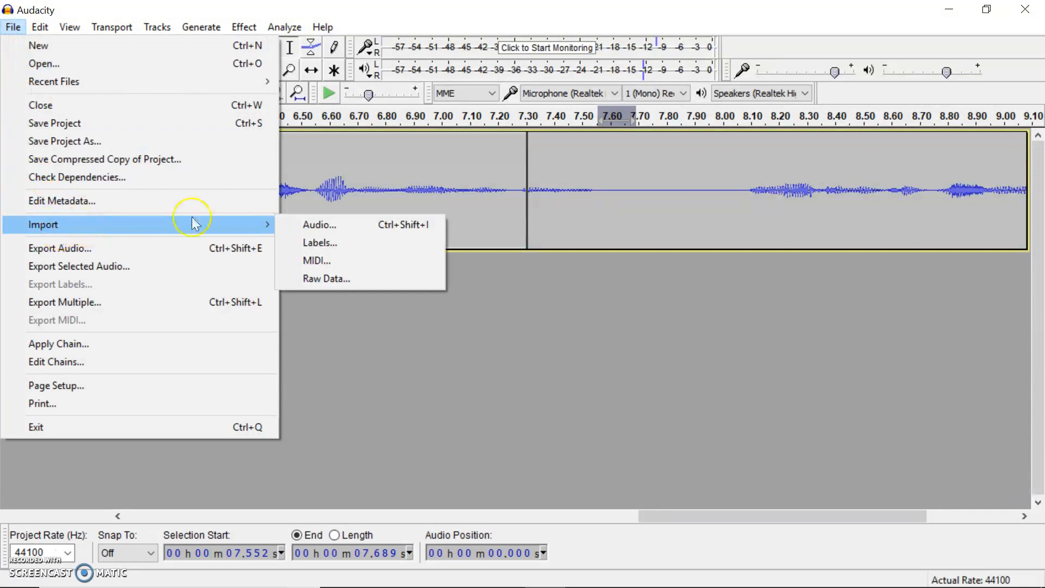
left_click(307, 224)
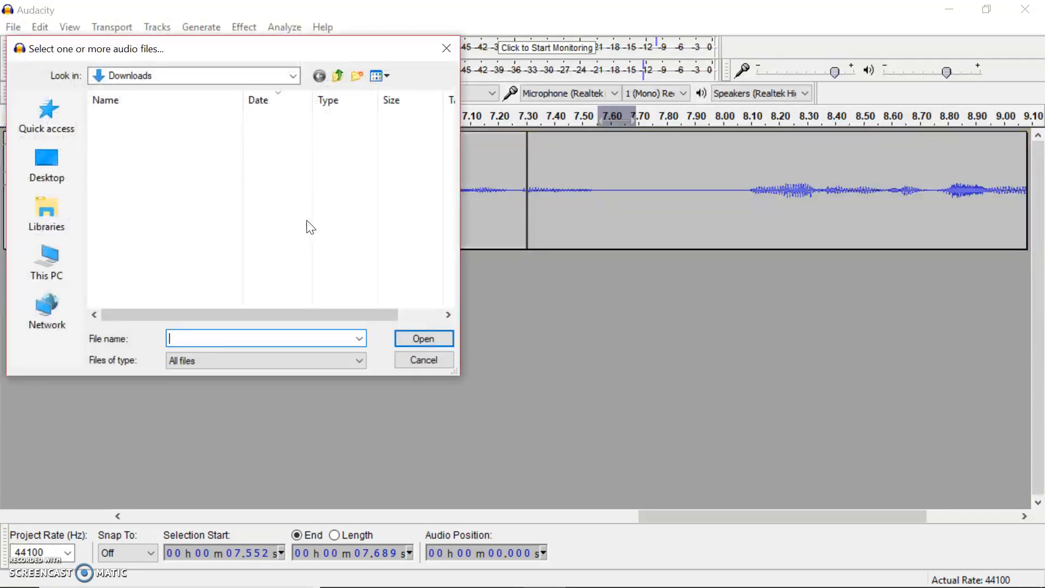
scroll(212, 259, "down", 1)
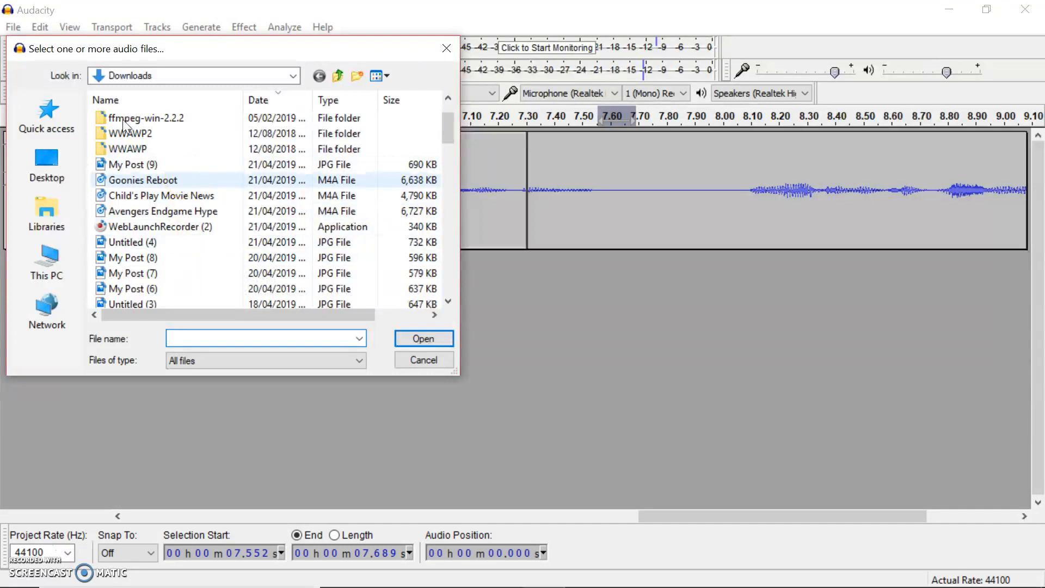
double_click(143, 180)
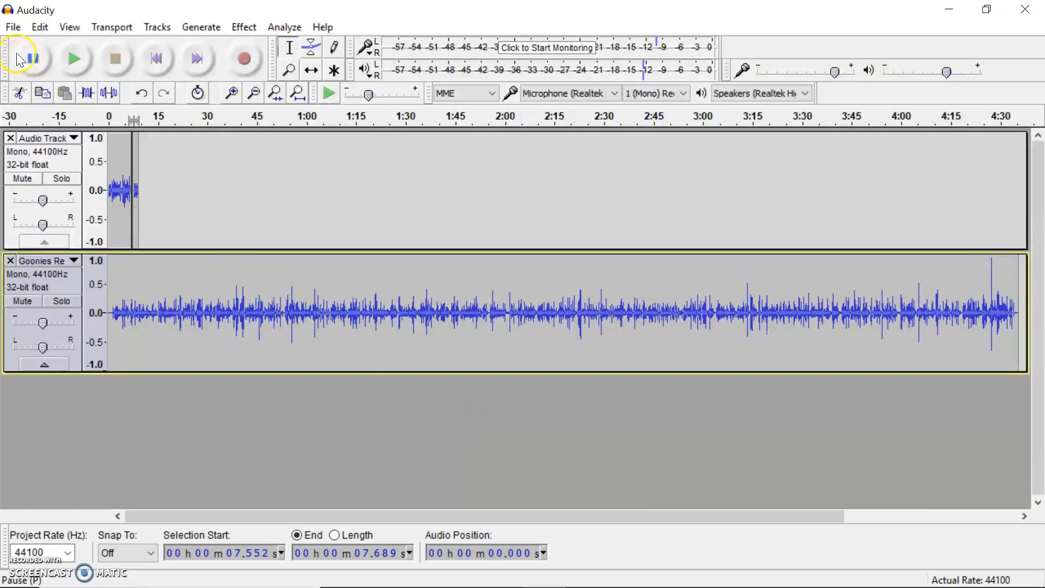
- Examine the other audio files available for import in the Downloads folder, and close the dialog without importing
left_click(13, 27)
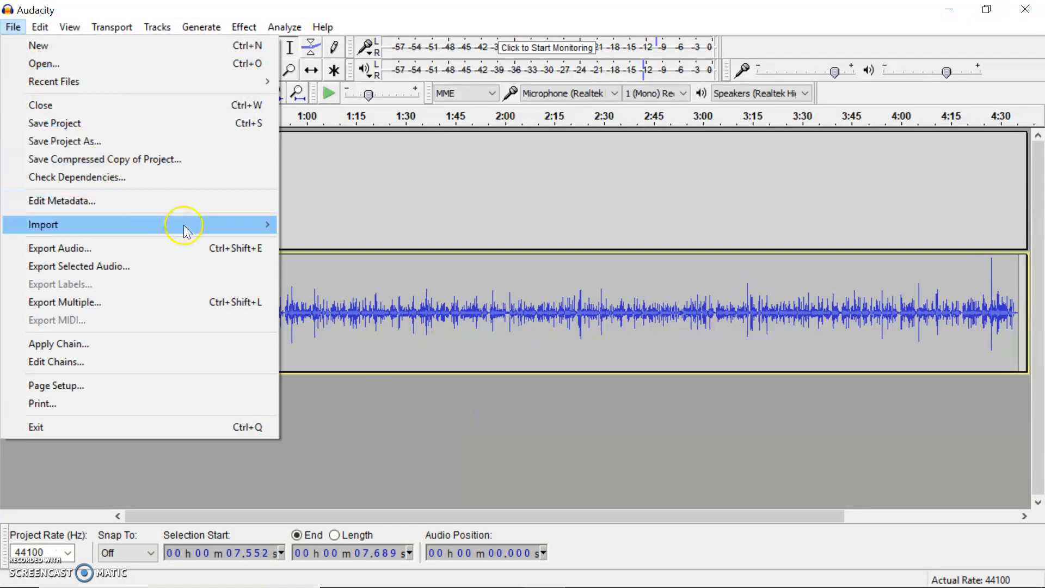
mouse_move(246, 226)
left_click(314, 227)
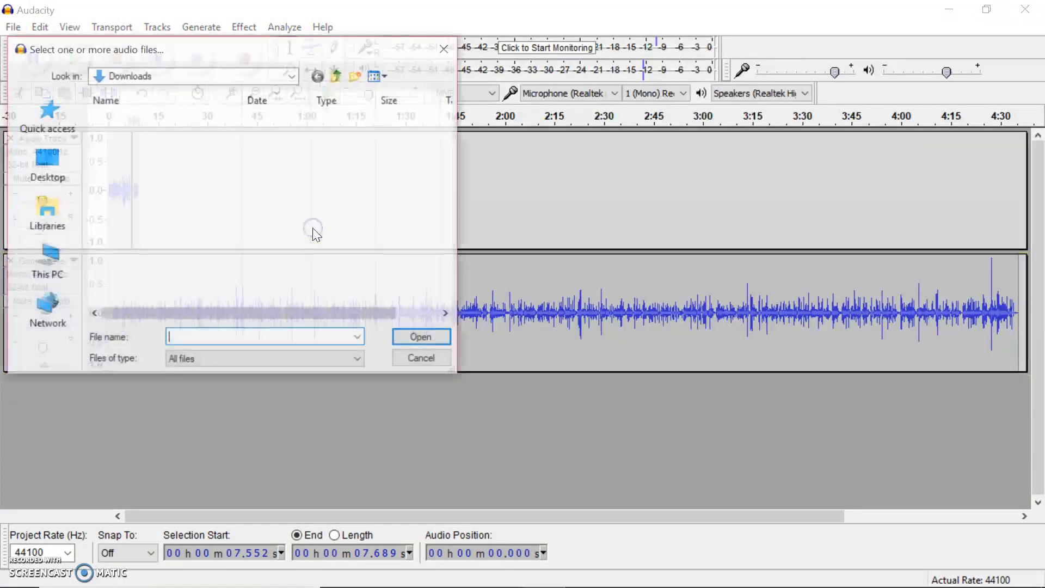
scroll(194, 237, "down", 1)
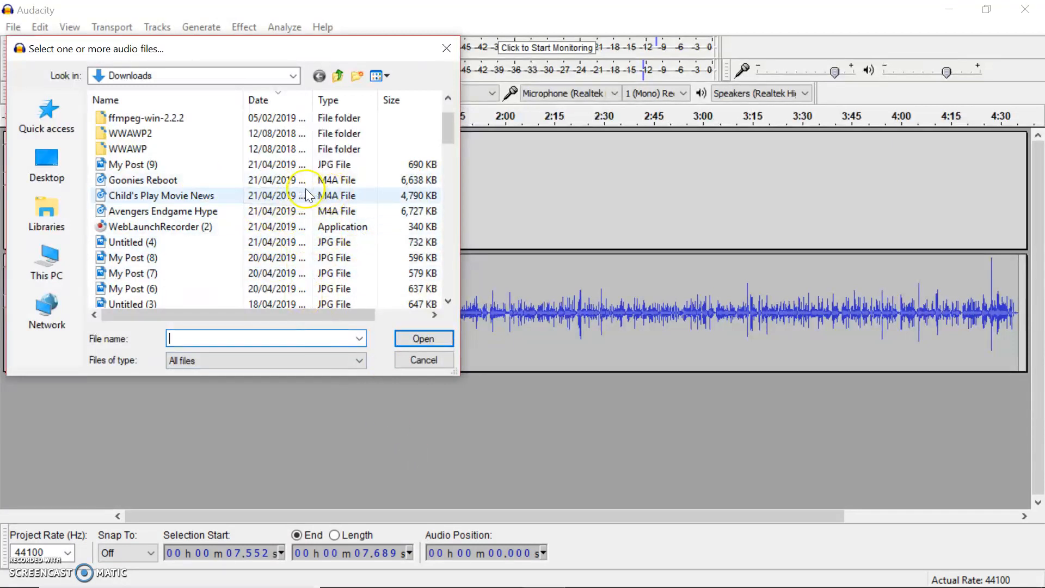
left_click(424, 359)
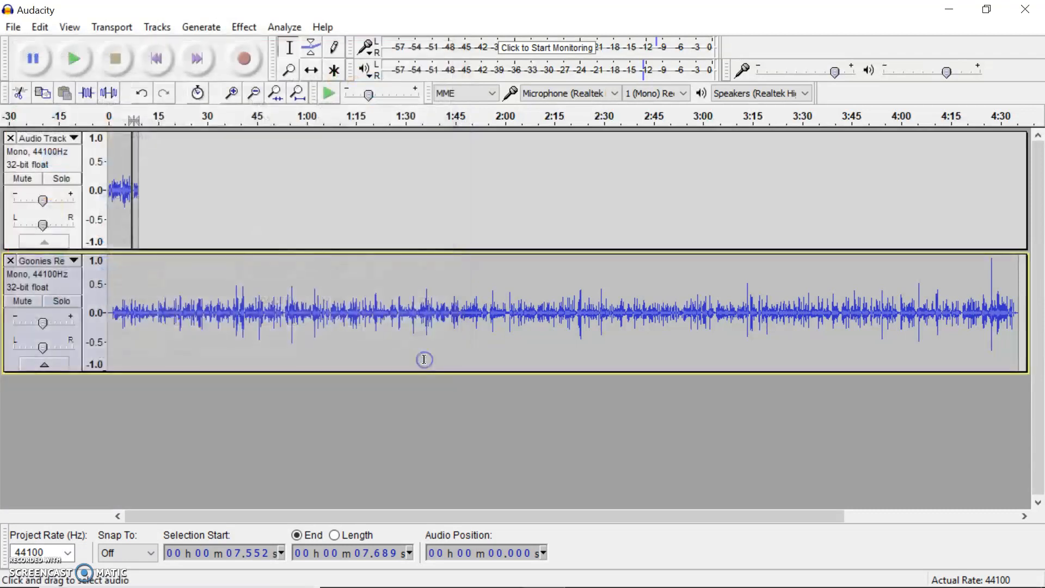